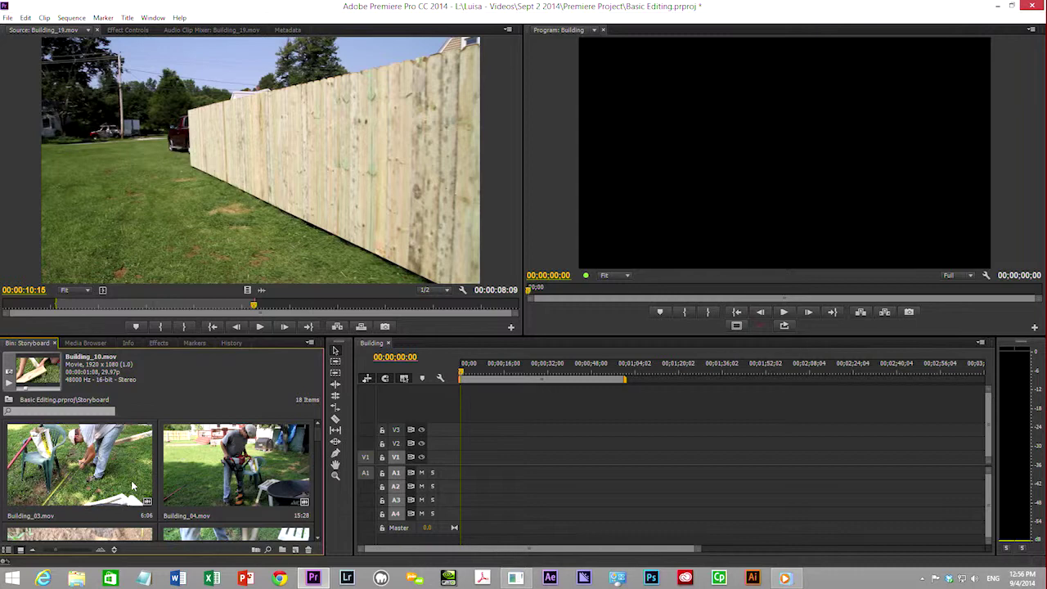
# Drop all 18 bin clips, from Building_03 onward, onto the Building timeline and scrub the 00:01:27:11 result.
pyautogui.click(72, 460)
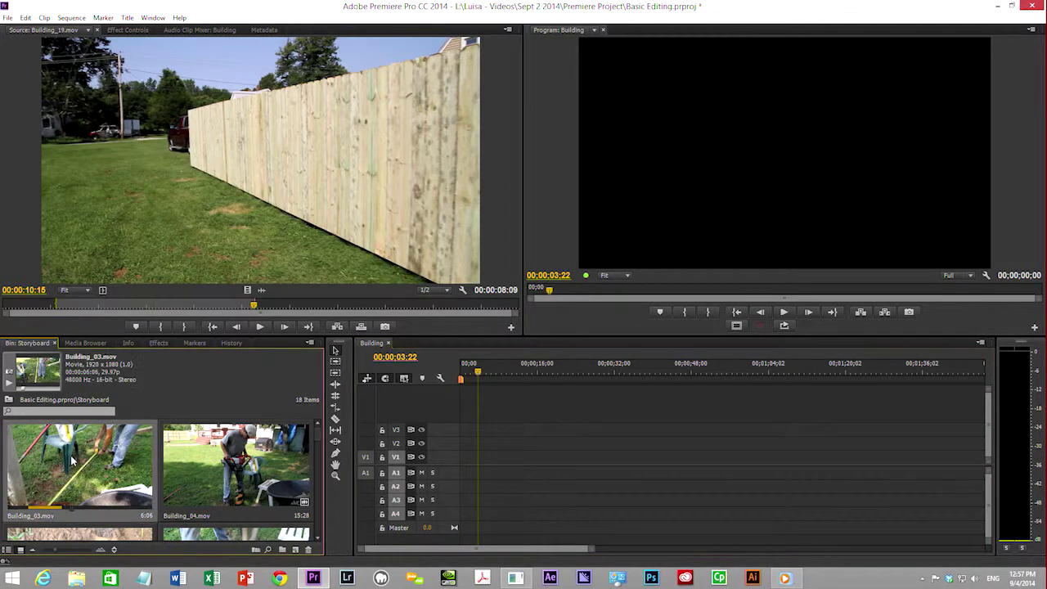
pyautogui.moveTo(318, 437); pyautogui.dragTo(316, 540)
pyautogui.hotkey('ctrl', 'a')
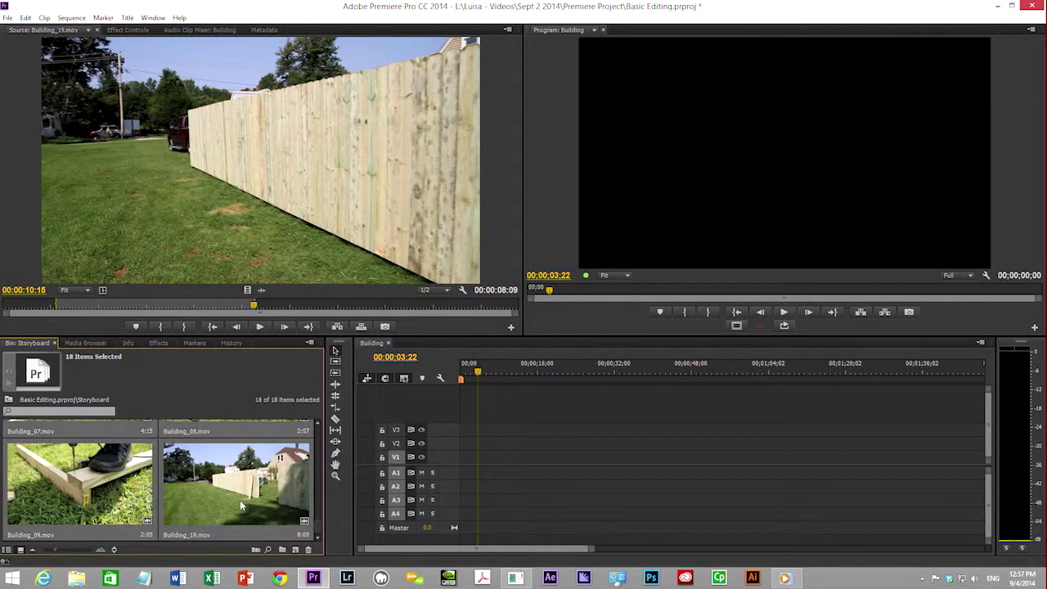
pyautogui.moveTo(240, 501); pyautogui.dragTo(442, 469)
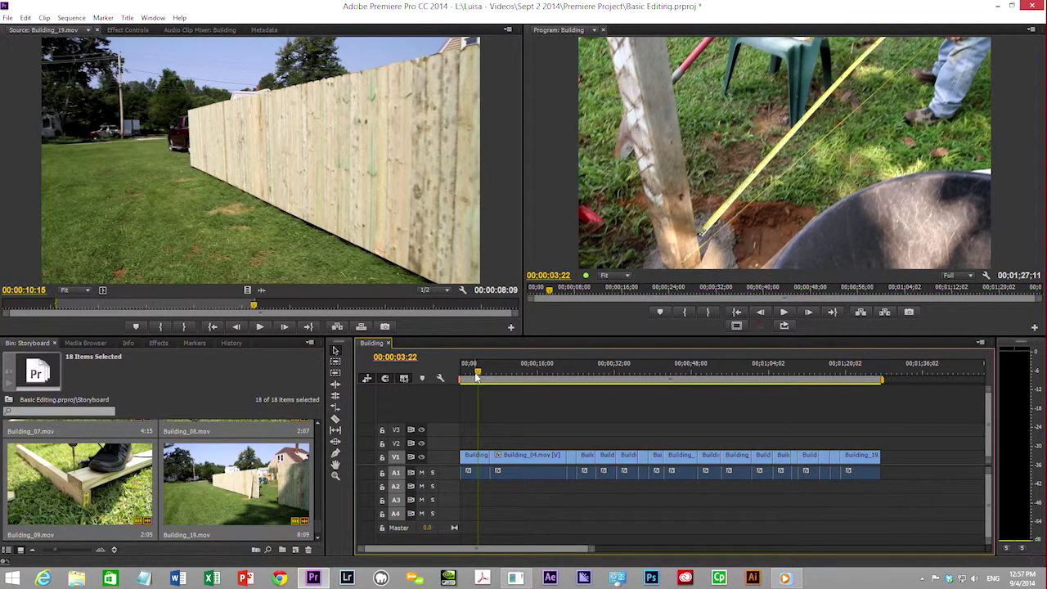
pyautogui.moveTo(477, 377)
pyautogui.mouseDown()
pyautogui.moveTo(674, 382)
pyautogui.moveTo(464, 387)
pyautogui.moveTo(467, 395)
pyautogui.mouseUp()
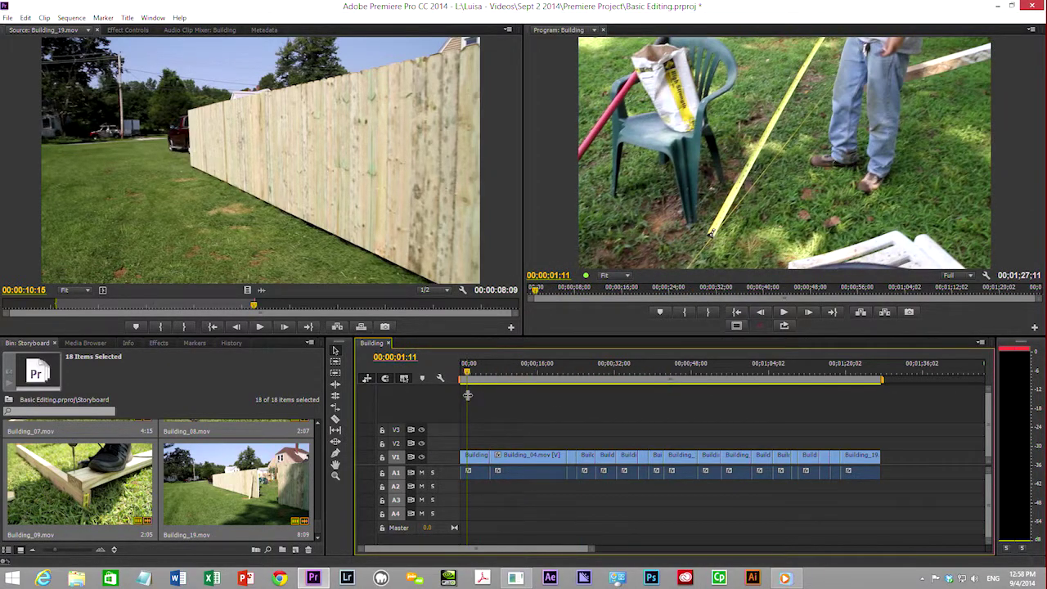
# Mute track A1 and scrub through the opening clips of the Building sequence.
pyautogui.click(422, 474)
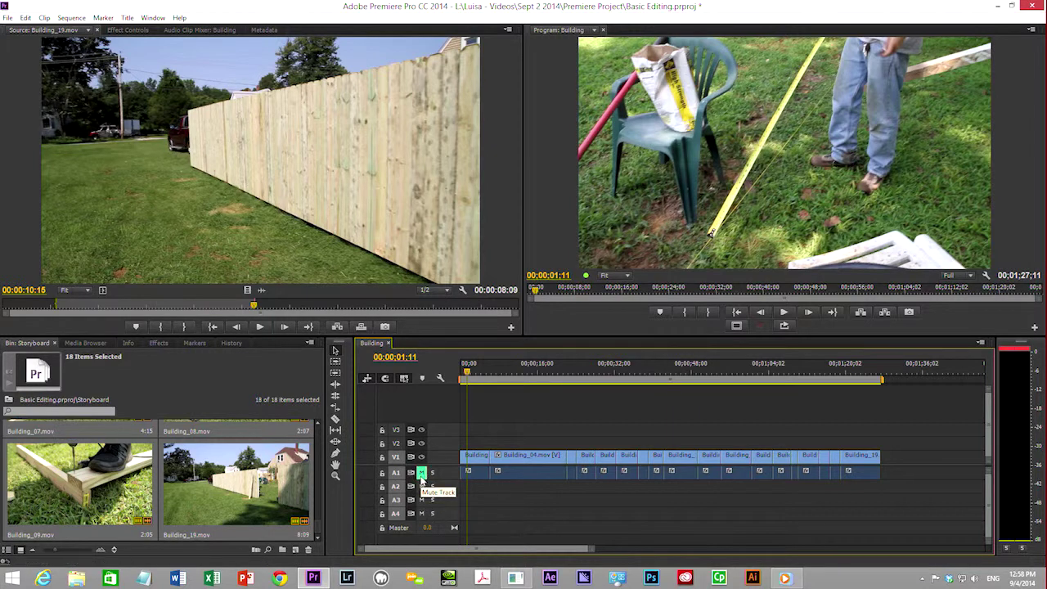
pyautogui.click(474, 372)
pyautogui.moveTo(481, 373); pyautogui.dragTo(460, 392)
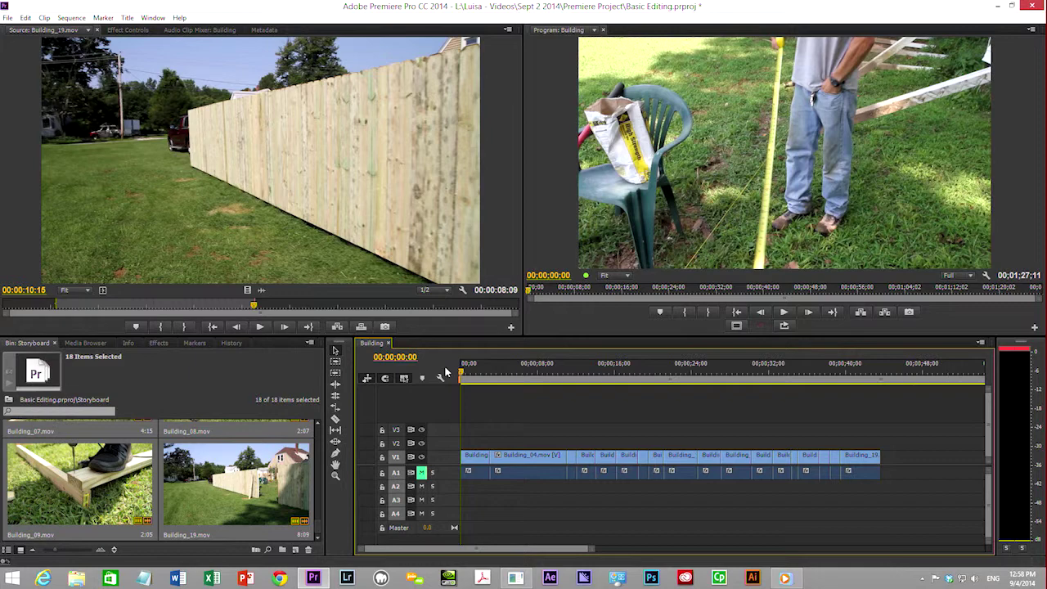
pyautogui.press('=')
pyautogui.press('space')
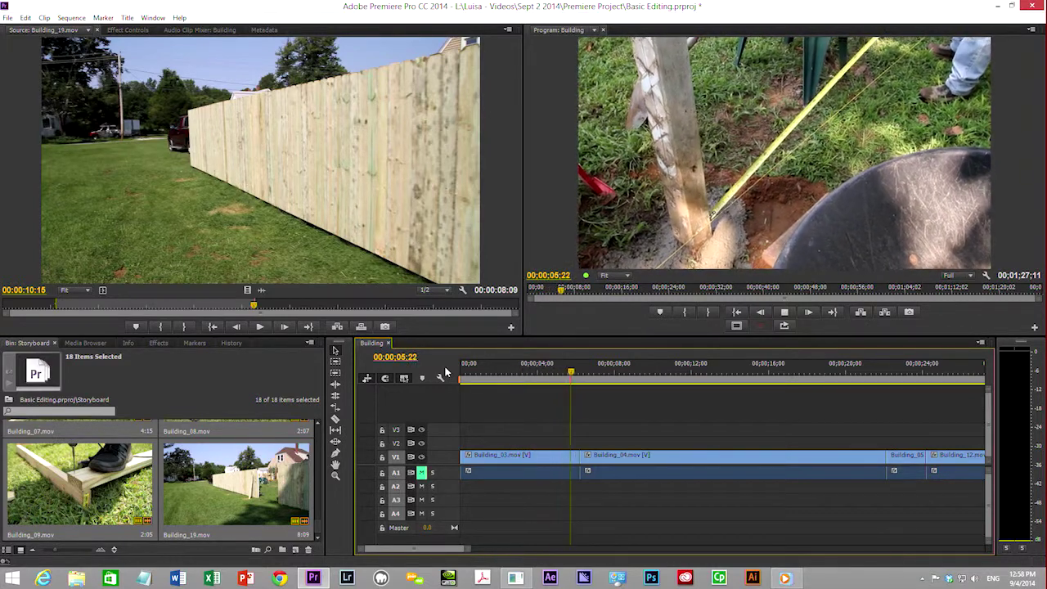
pyautogui.press('space')
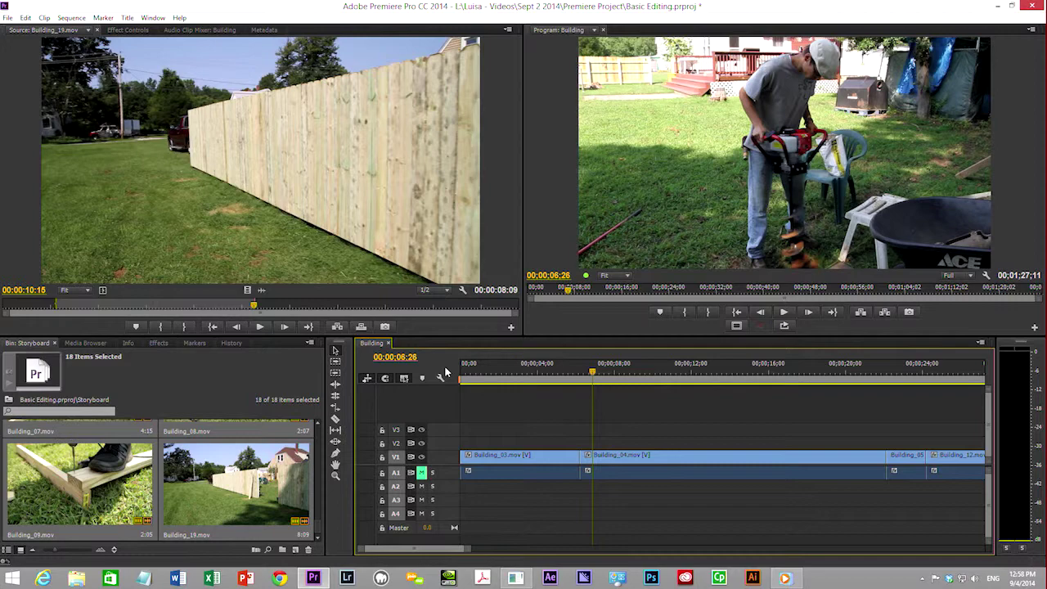
pyautogui.moveTo(466, 372); pyautogui.dragTo(559, 373)
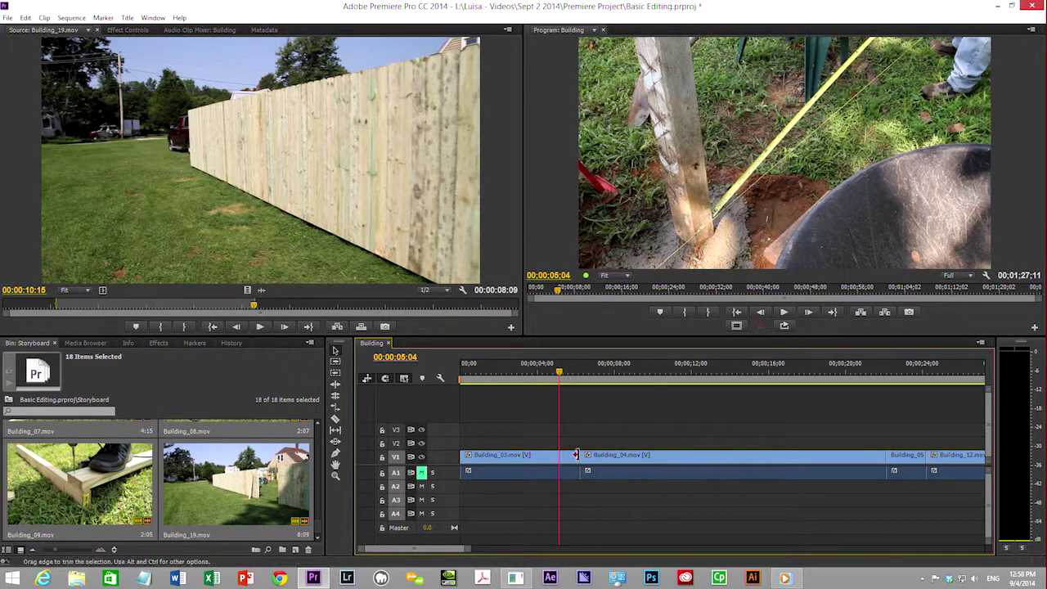
pyautogui.moveTo(576, 455); pyautogui.dragTo(559, 456)
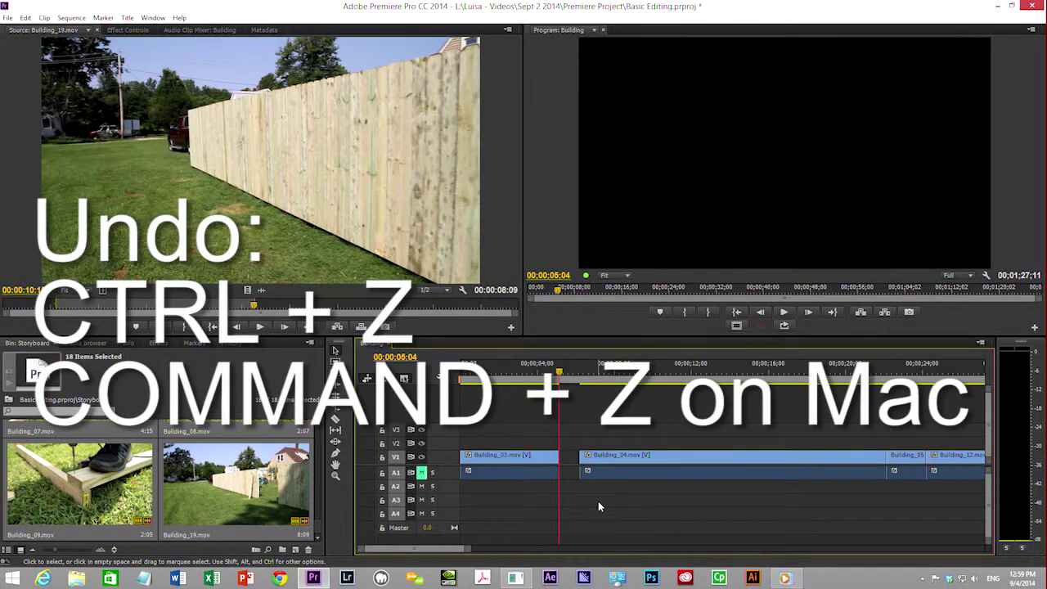
pyautogui.hotkey('ctrl', 'z')
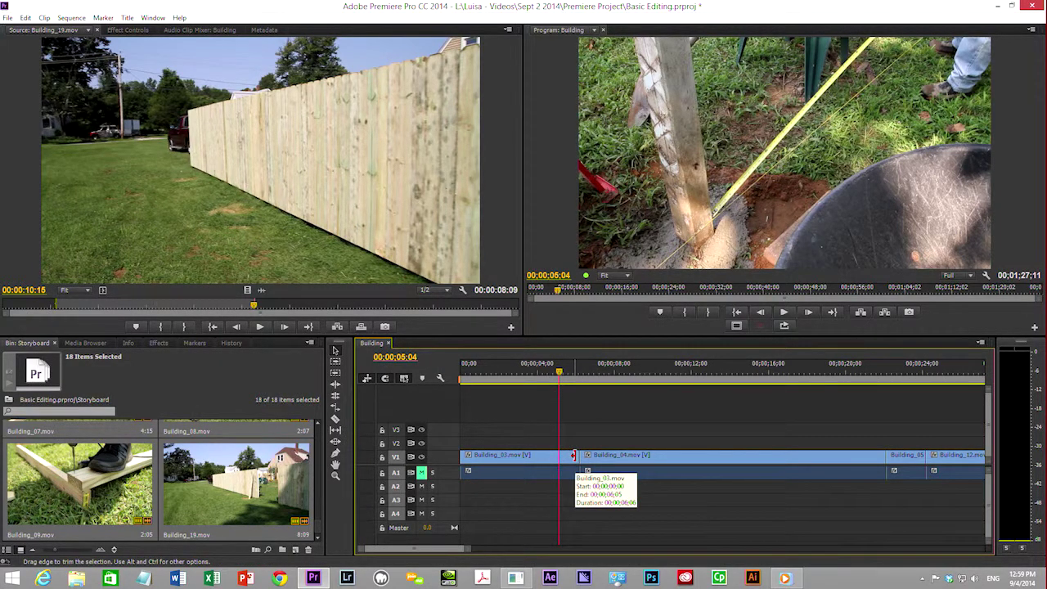
pyautogui.press('ctrl')
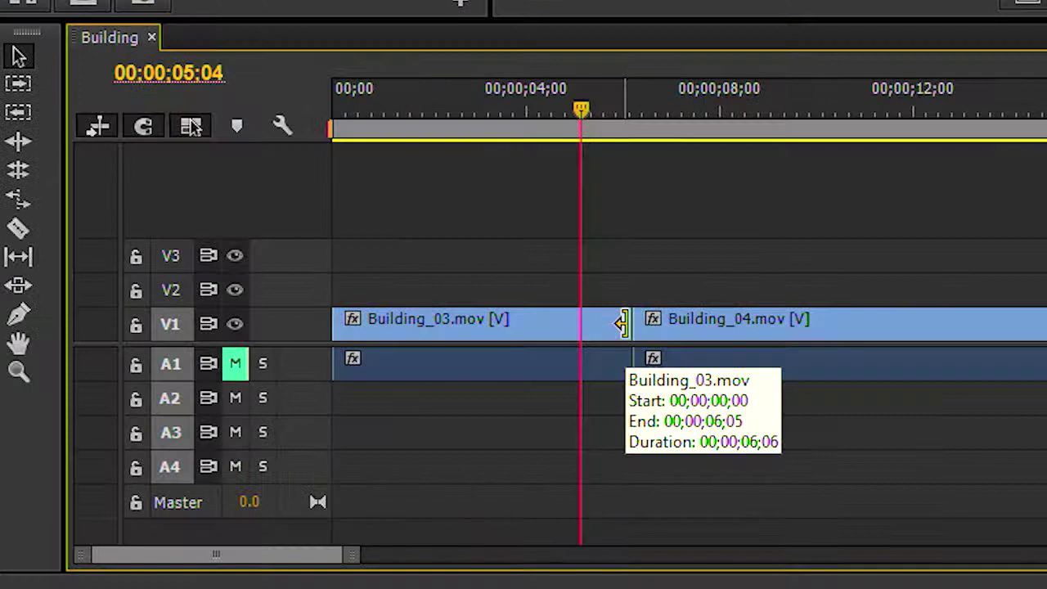
pyautogui.moveTo(622, 324); pyautogui.dragTo(577, 323)
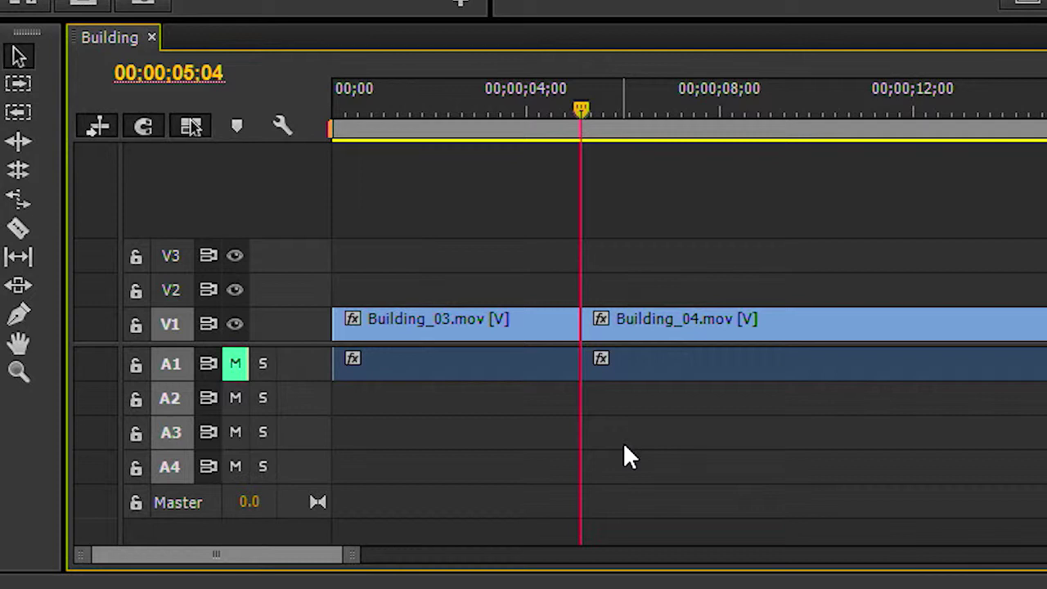
pyautogui.hotkey('ctrl', 'z')
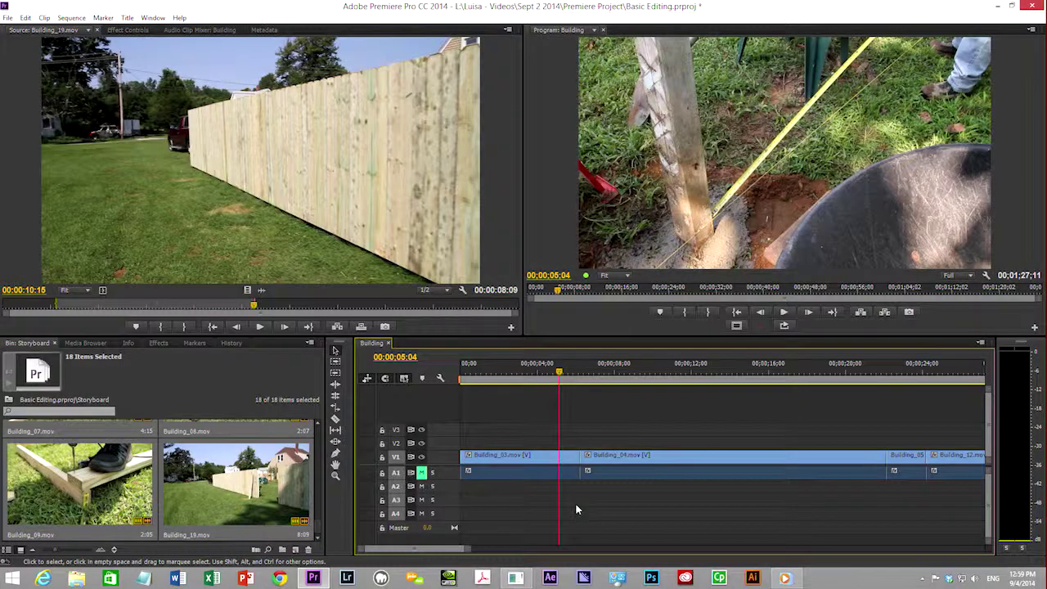
pyautogui.click(579, 462)
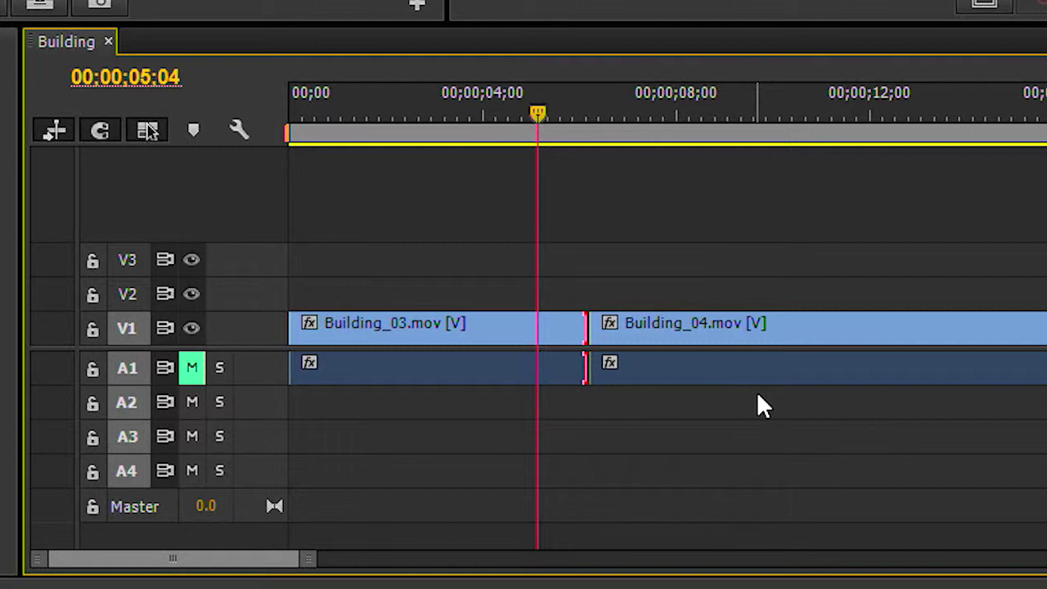
pyautogui.write('-')
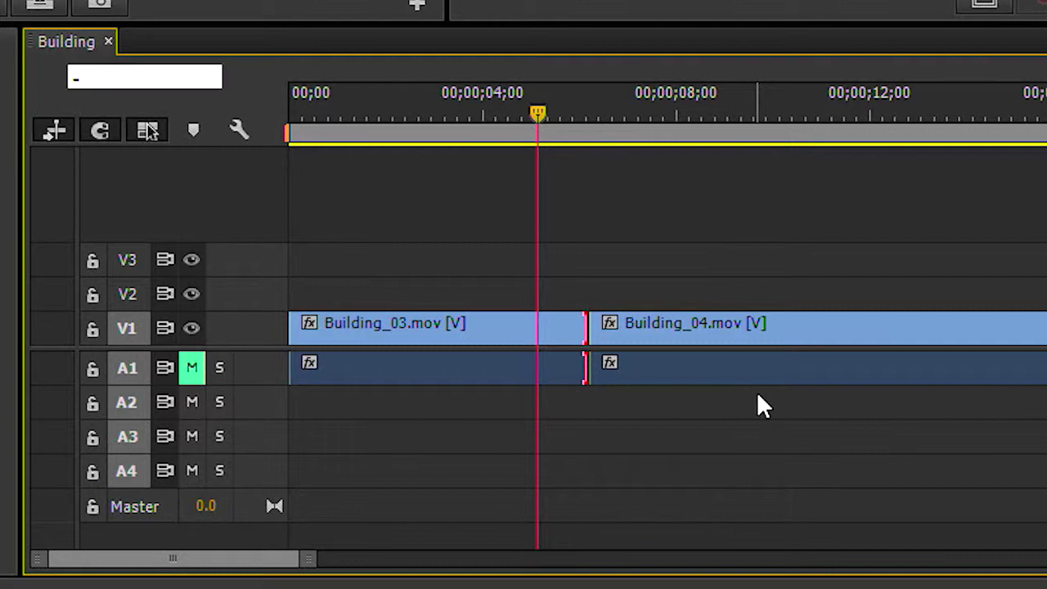
pyautogui.write('10')
pyautogui.press('Return')
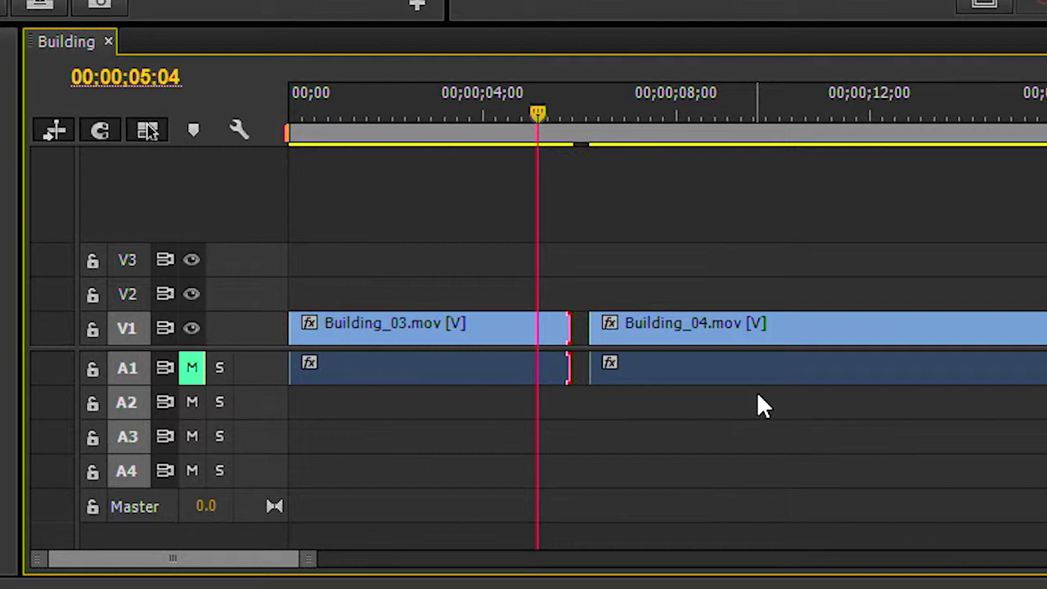
pyautogui.hotkey('ctrl', 'z')
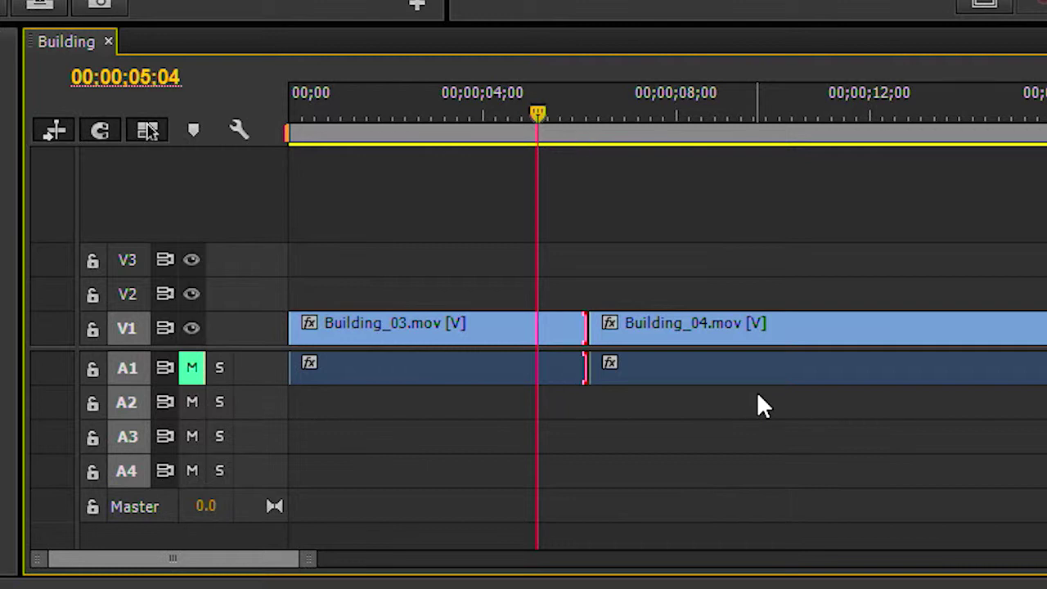
pyautogui.press('e')
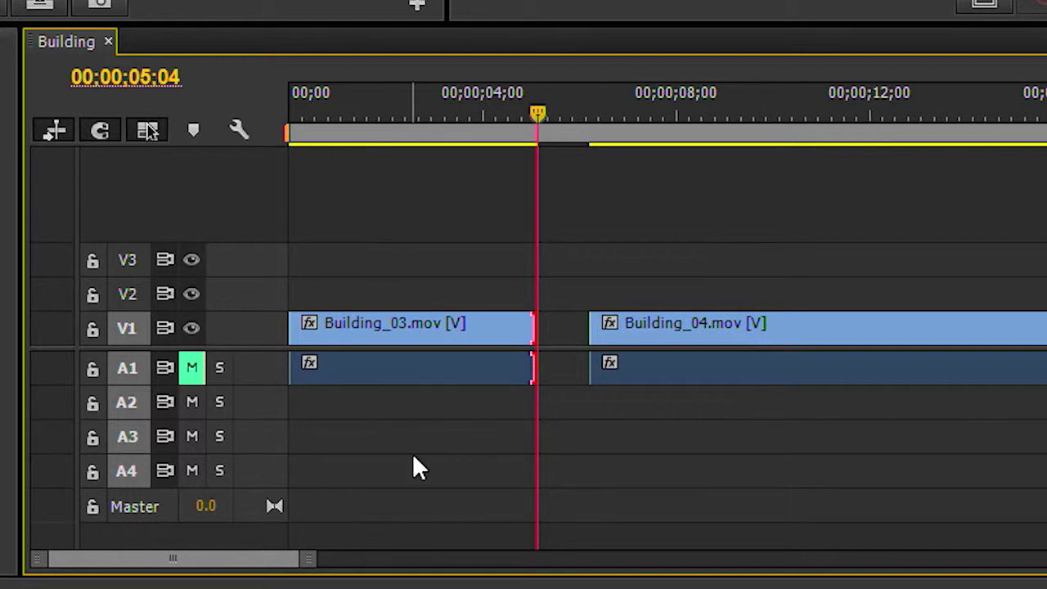
pyautogui.hotkey('ctrl', 'shift', 'Right')
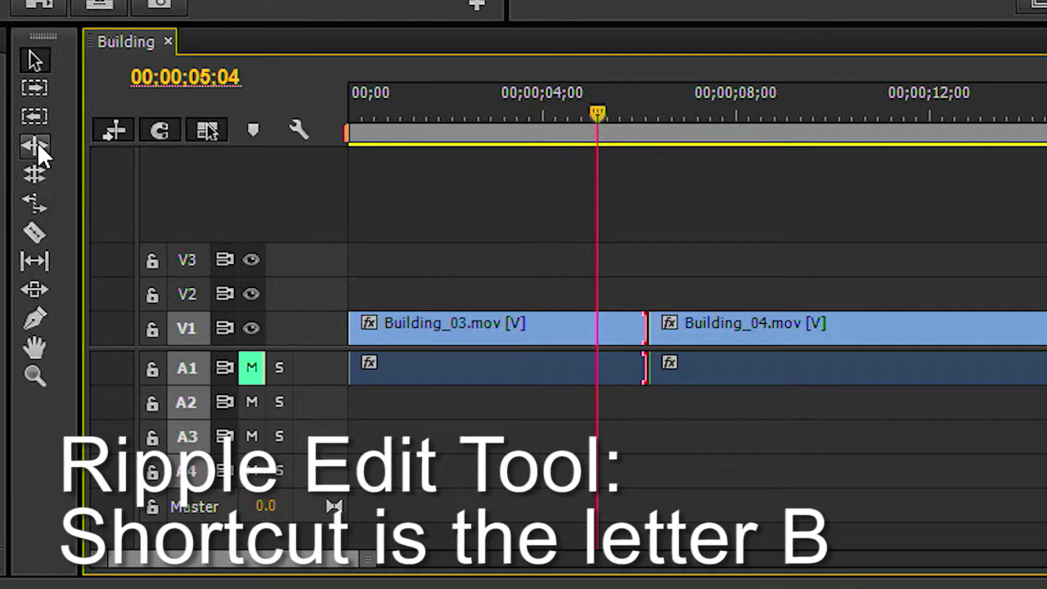
# Ripple-trim Building_03's out point to 00:00:05:04 and play back from 00:00:04:00.
pyautogui.click(37, 142)
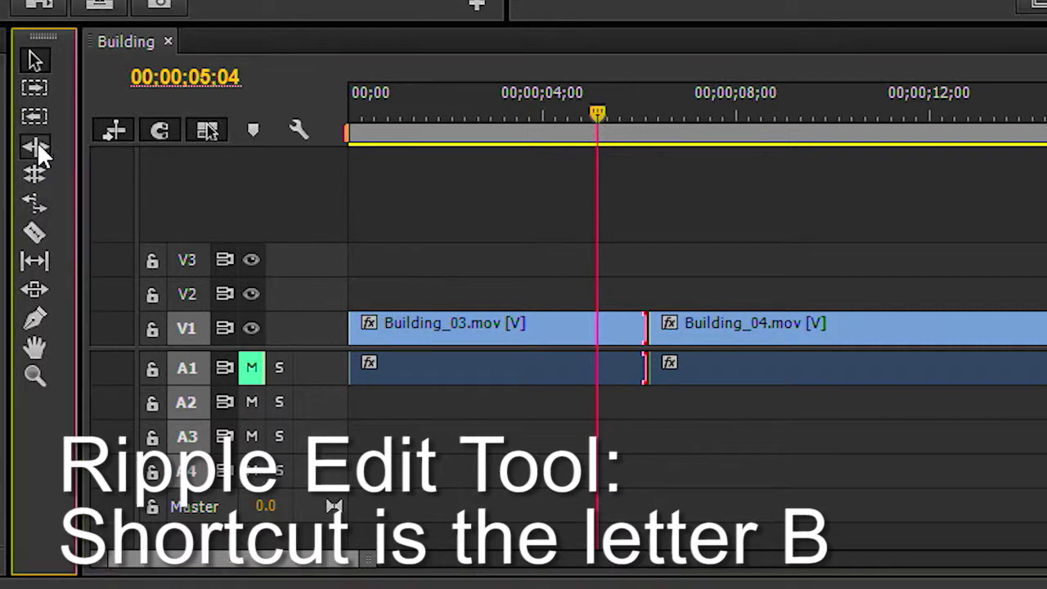
pyautogui.click(641, 323)
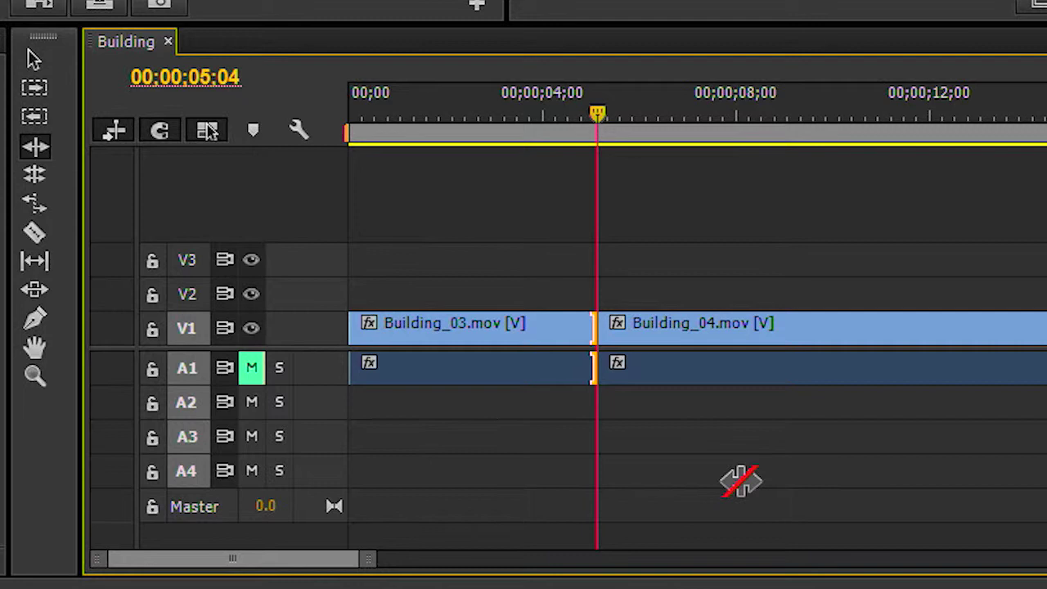
pyautogui.click(543, 100)
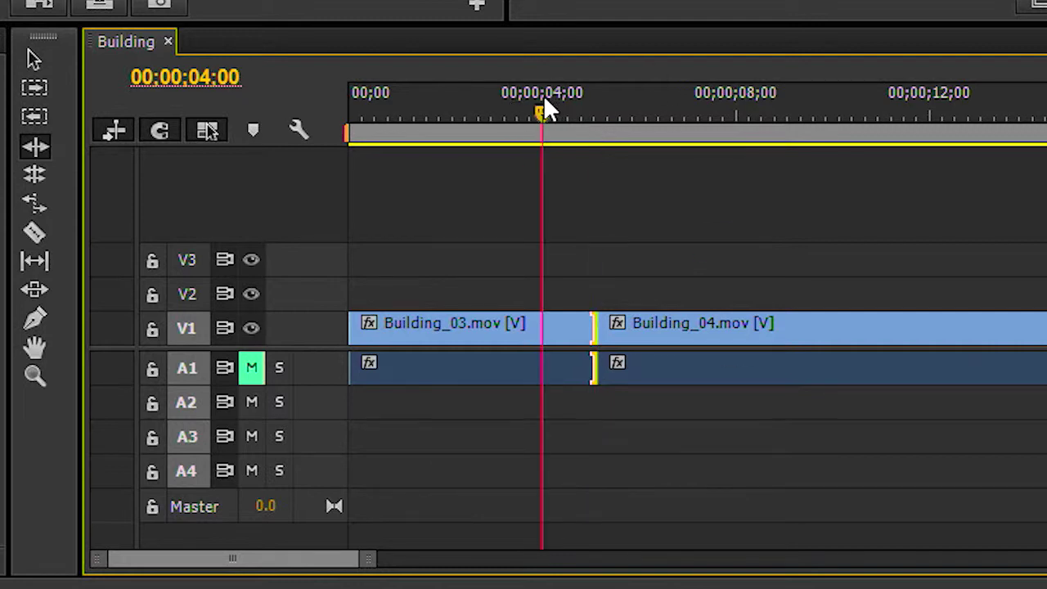
pyautogui.hotkey('shift', 'Right')
pyautogui.press('space')
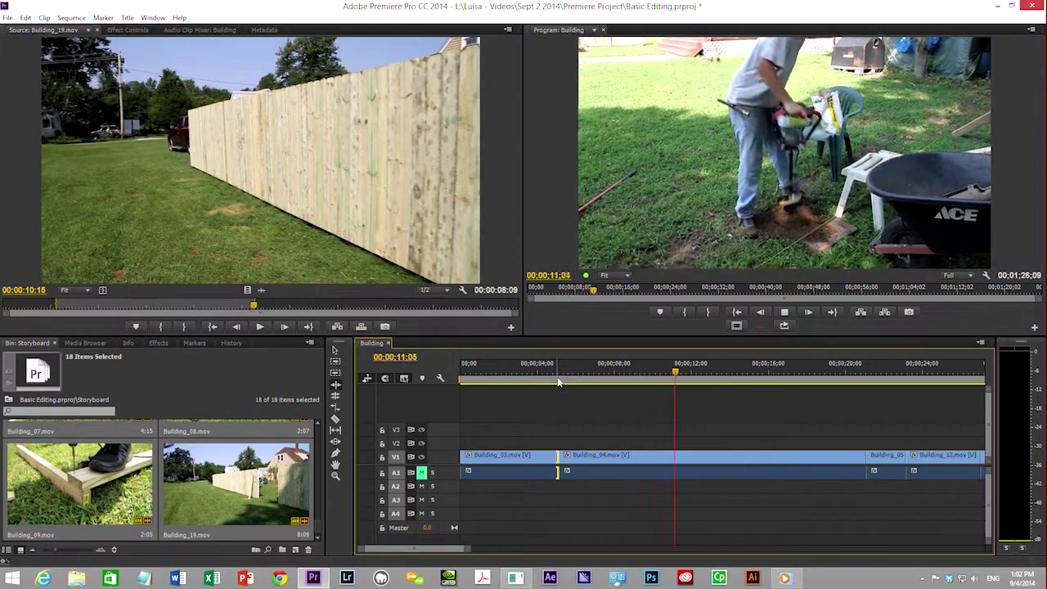
# Razor-cut Building_04 at 00:00:09:26 and 00:00:19:29, leaving three pieces.
pyautogui.press('space')
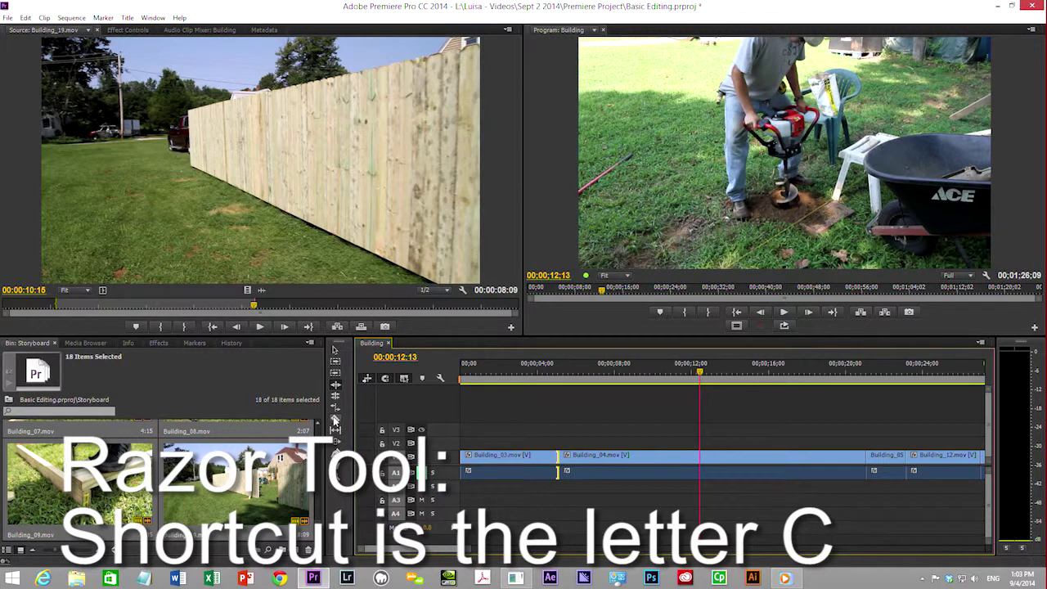
pyautogui.click(335, 420)
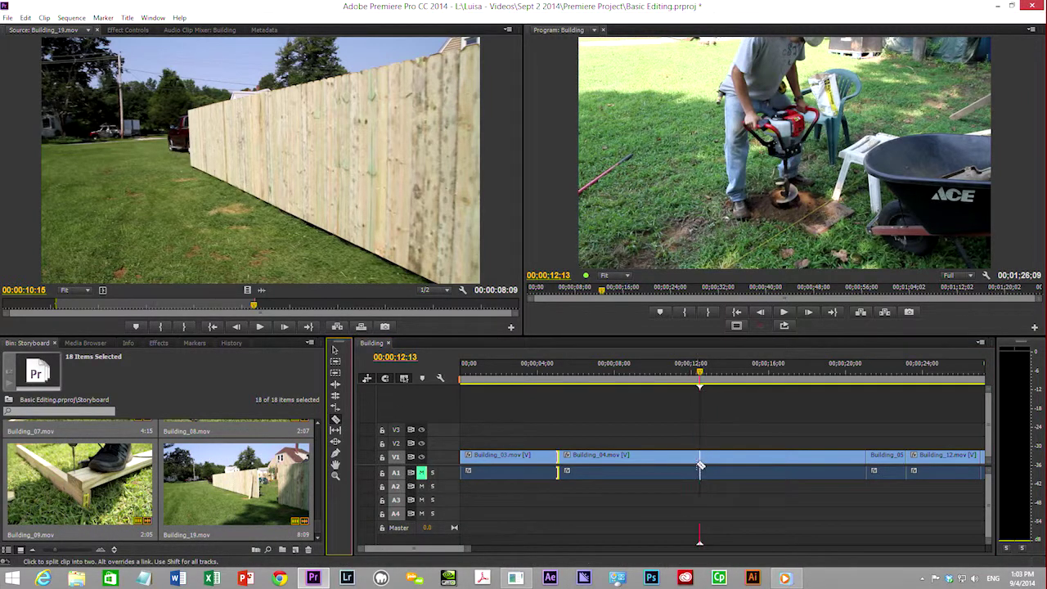
pyautogui.moveTo(701, 381); pyautogui.dragTo(845, 383)
pyautogui.click(654, 470)
pyautogui.press('c')
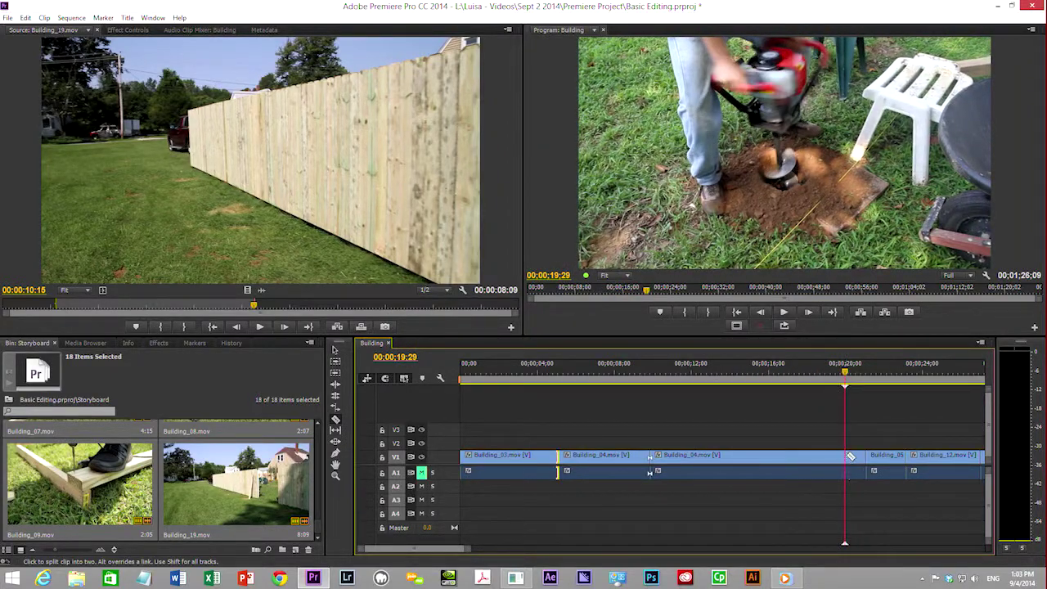
pyautogui.click(845, 472)
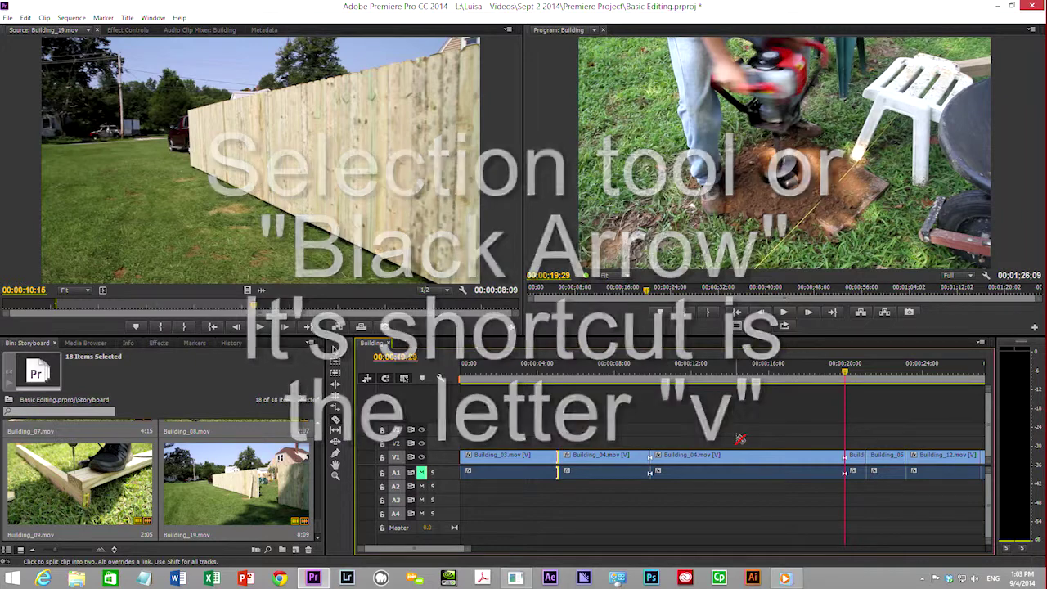
# Ripple-delete the middle Building_04 piece so the sequence shortens to 00:01:16:06.
pyautogui.press('v')
pyautogui.click(741, 457)
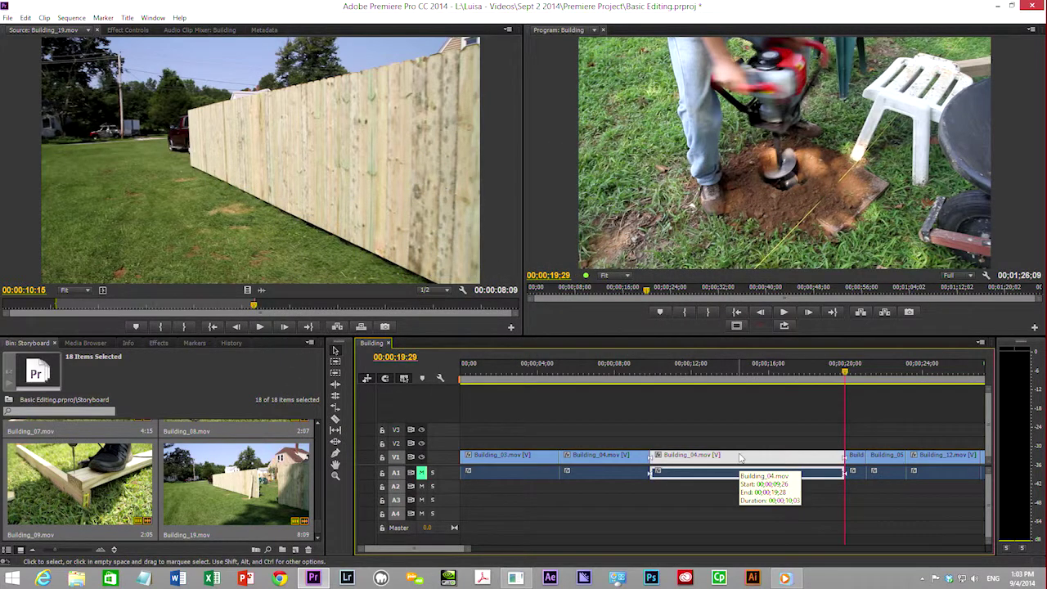
pyautogui.press('Delete')
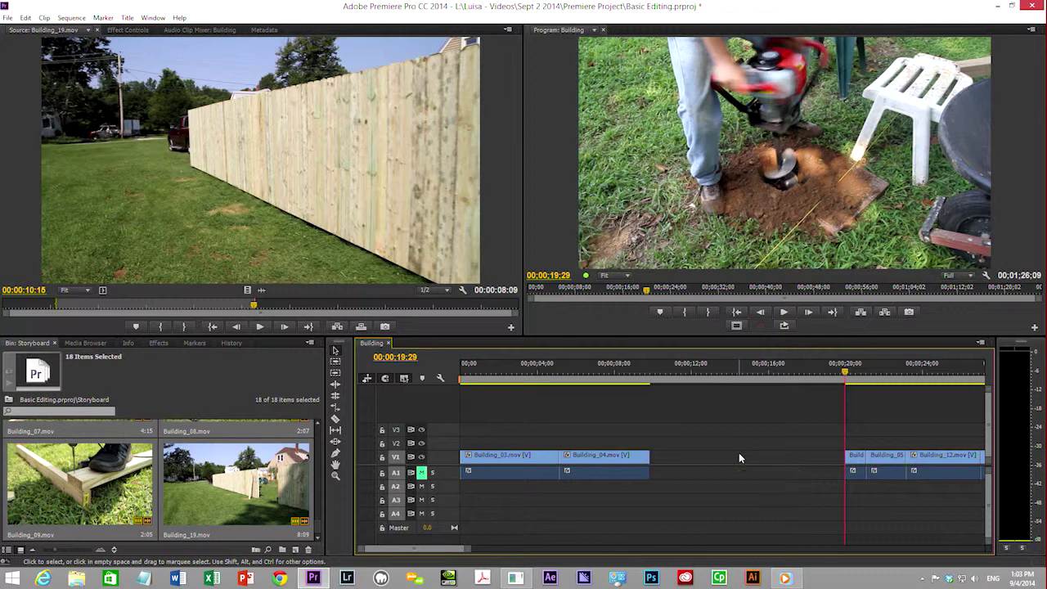
pyautogui.hotkey('ctrl', 'z')
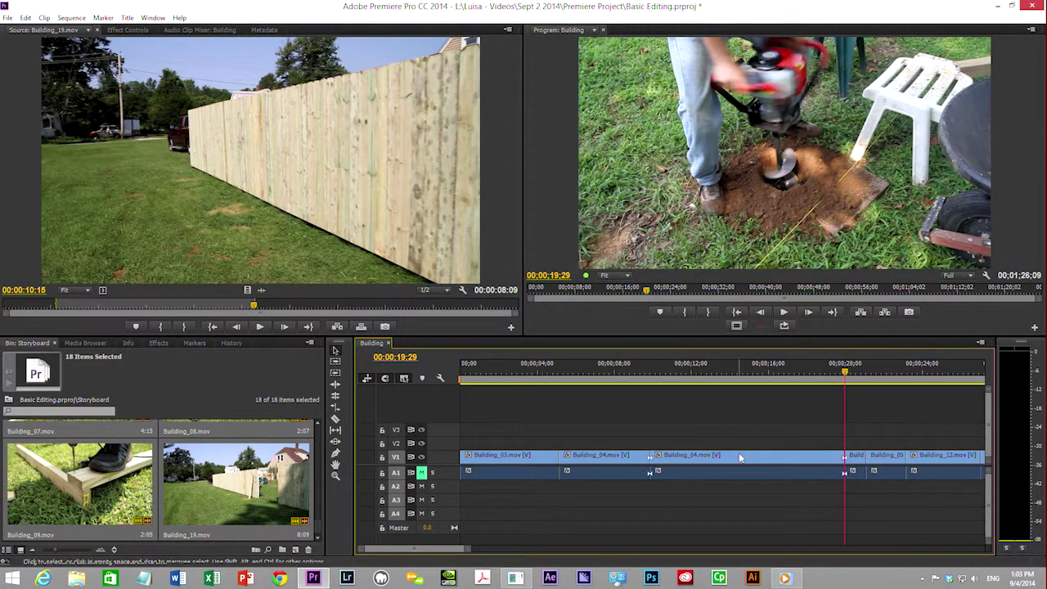
pyautogui.click(738, 454)
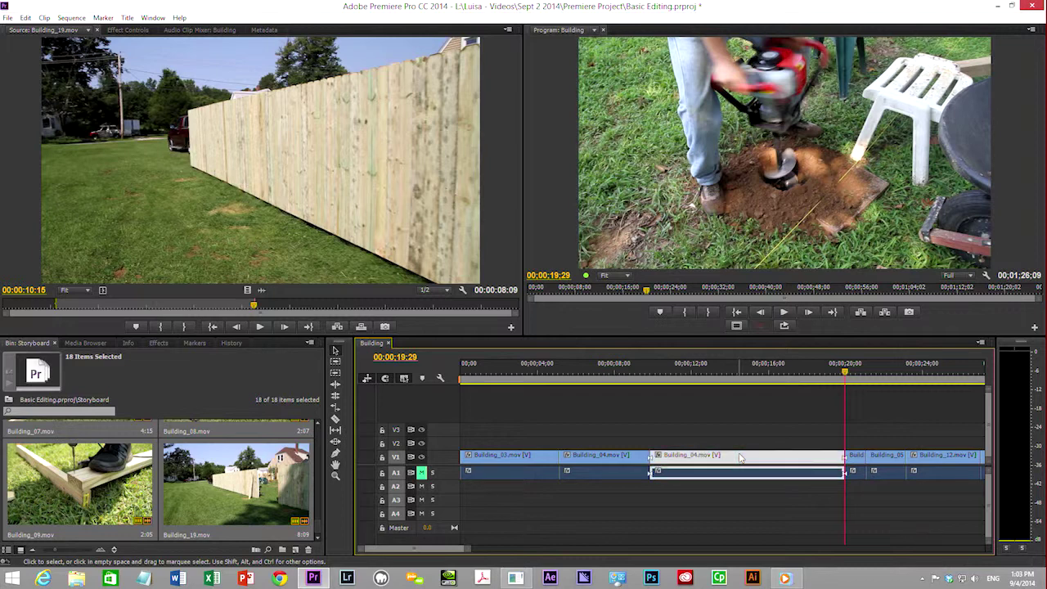
pyautogui.press('shift')
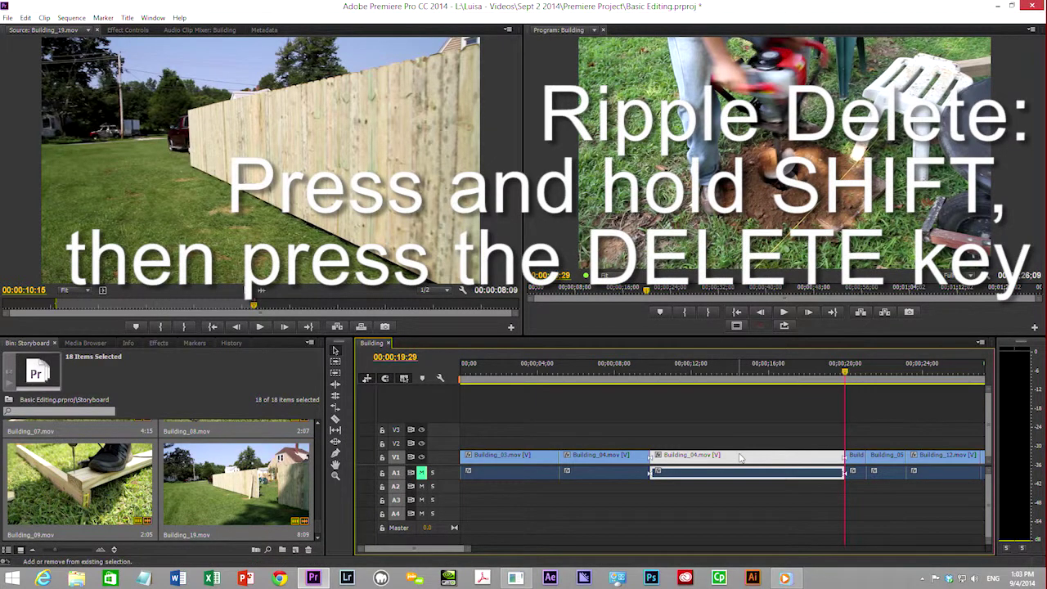
pyautogui.hotkey('shift', 'Delete')
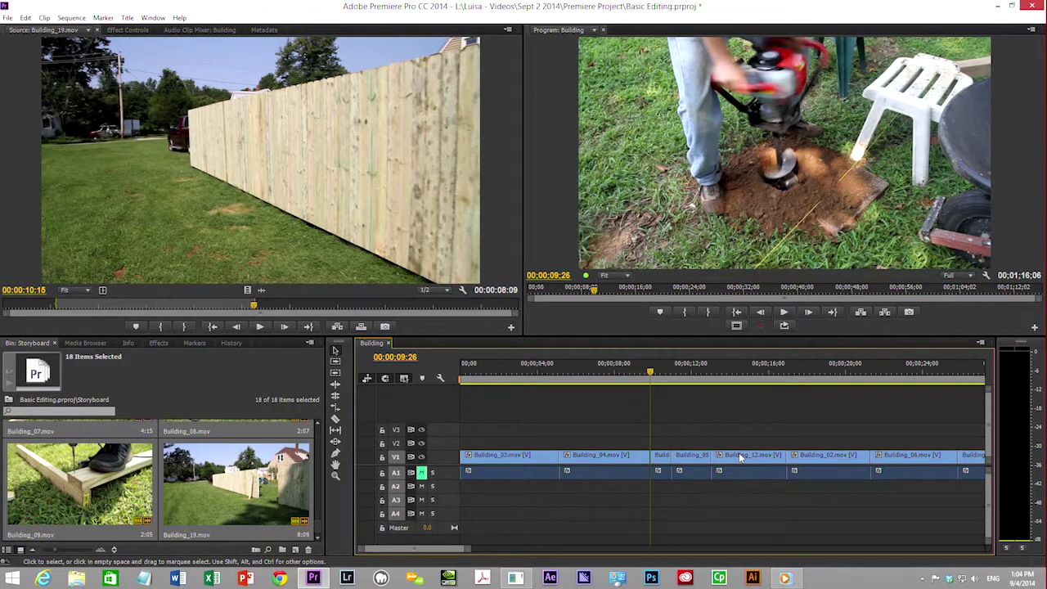
# Play the sequence from 00:00:04:22 to 00:00:11:19 to review the edit.
pyautogui.click(553, 372)
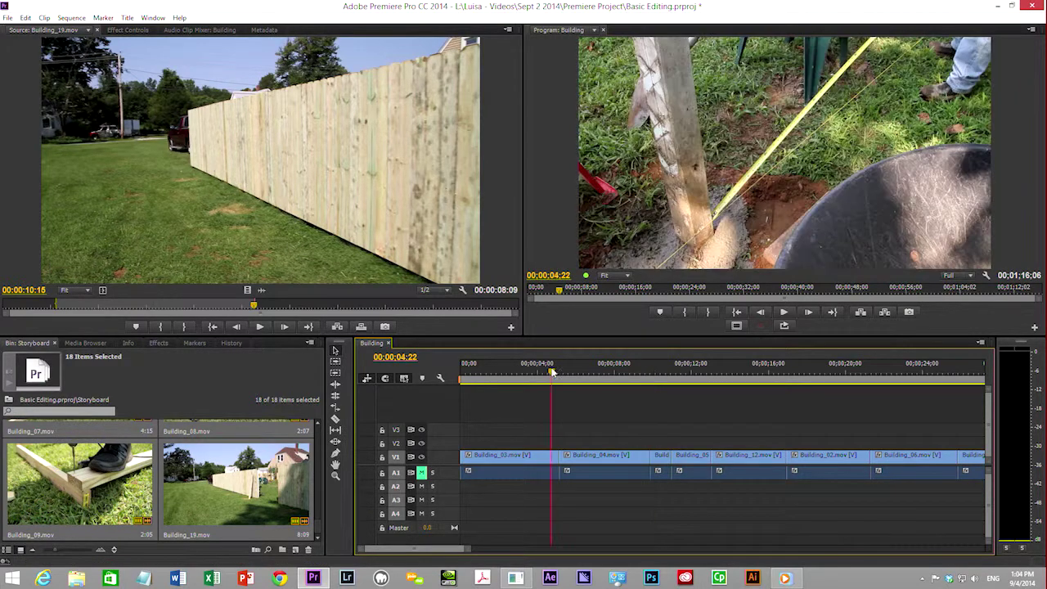
pyautogui.press('space')
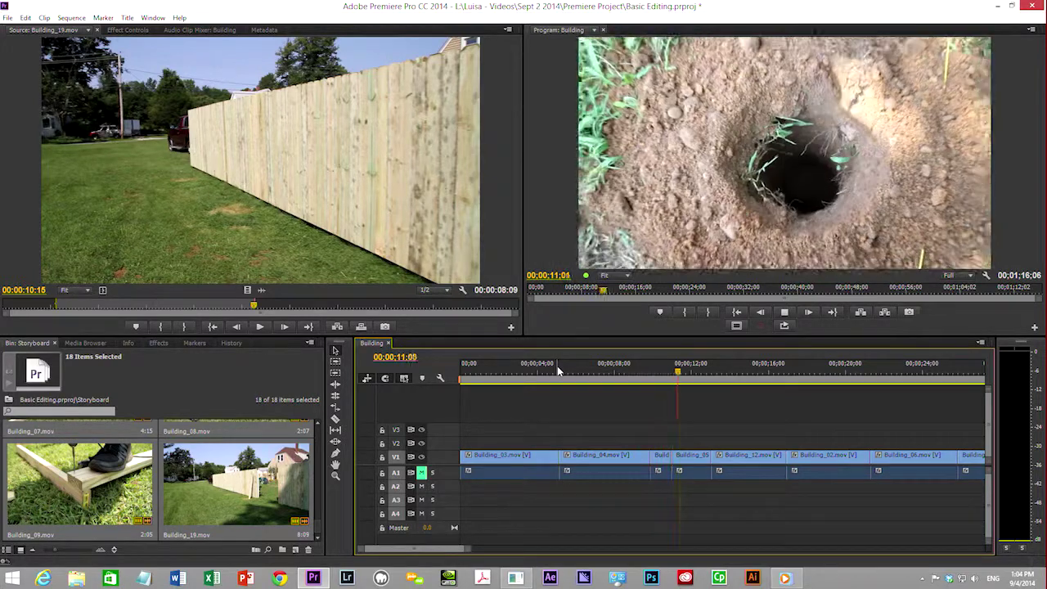
pyautogui.press('space')
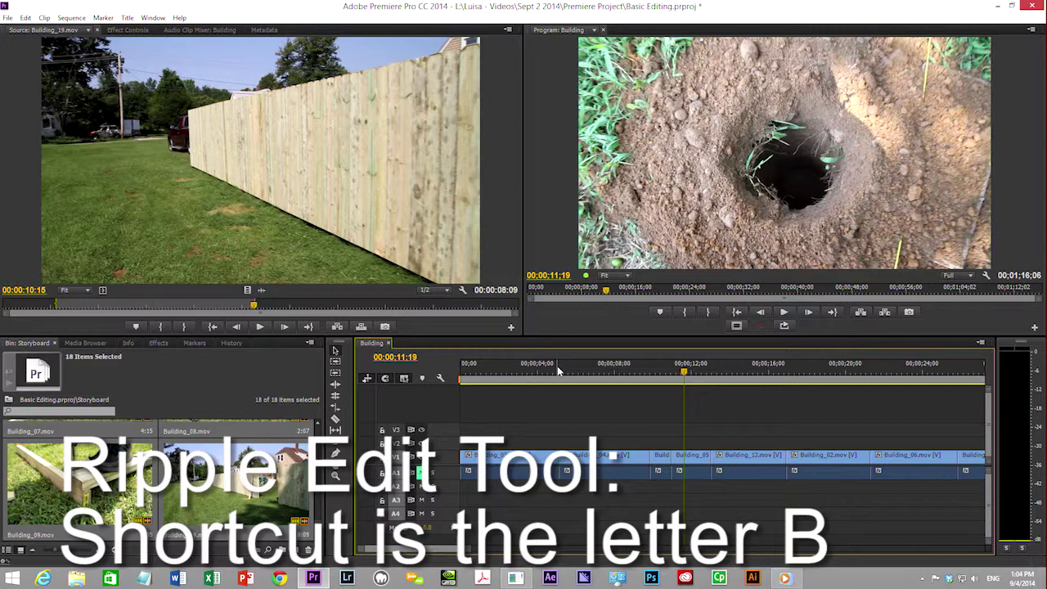
# Ripple-extend the second Building_04 piece, growing the sequence to 00:01:18:24, and replay it.
pyautogui.press('b')
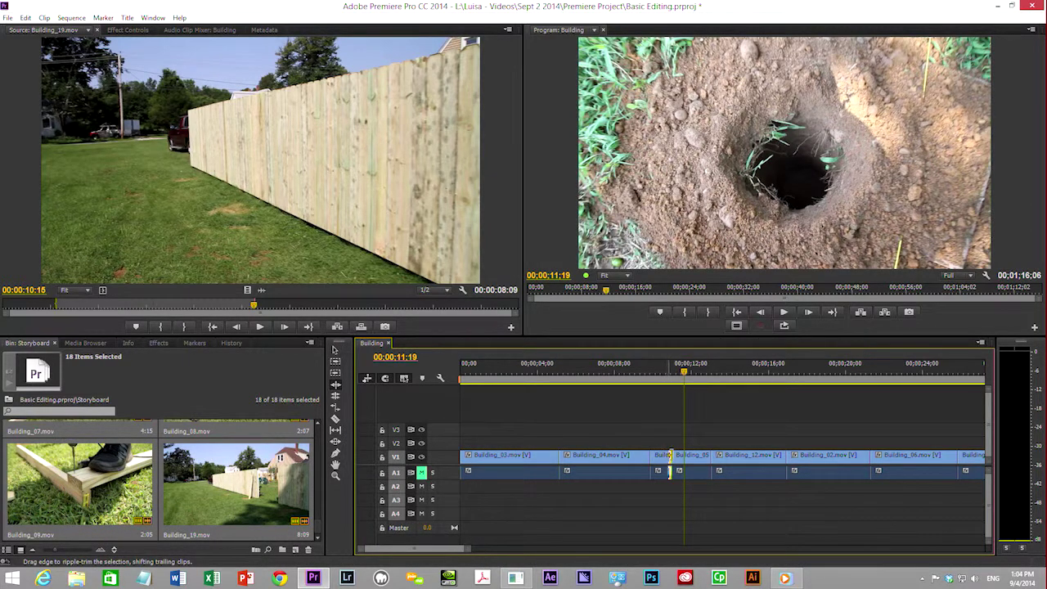
pyautogui.moveTo(670, 463); pyautogui.dragTo(721, 459)
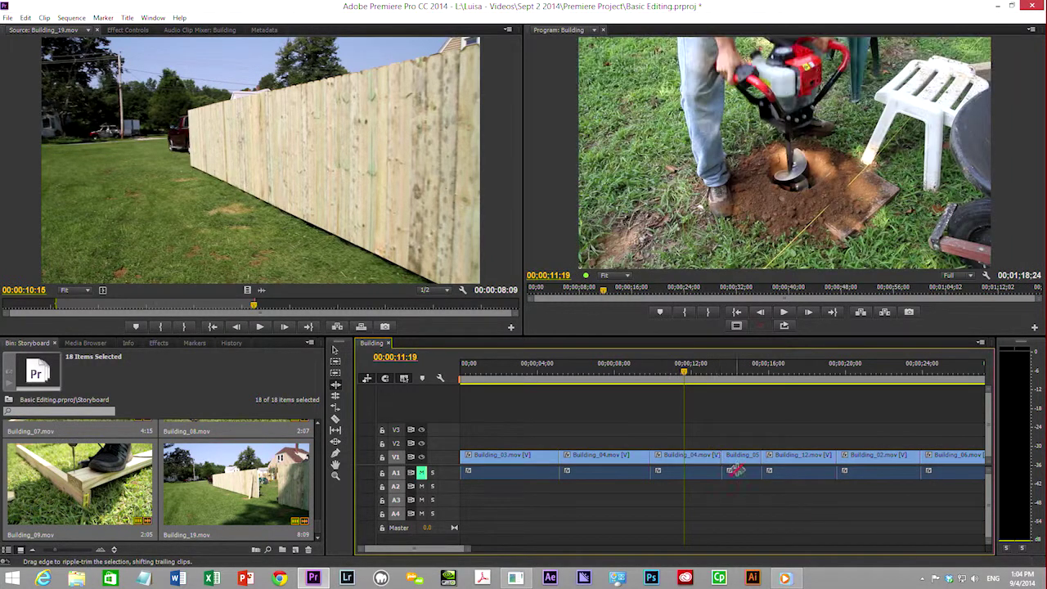
pyautogui.click(545, 372)
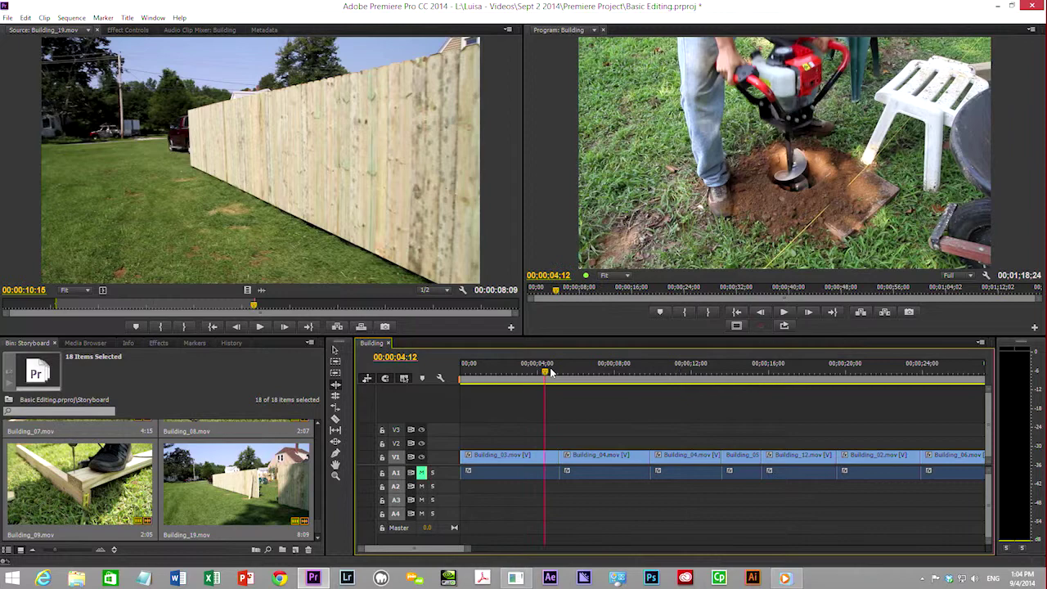
pyautogui.press('space')
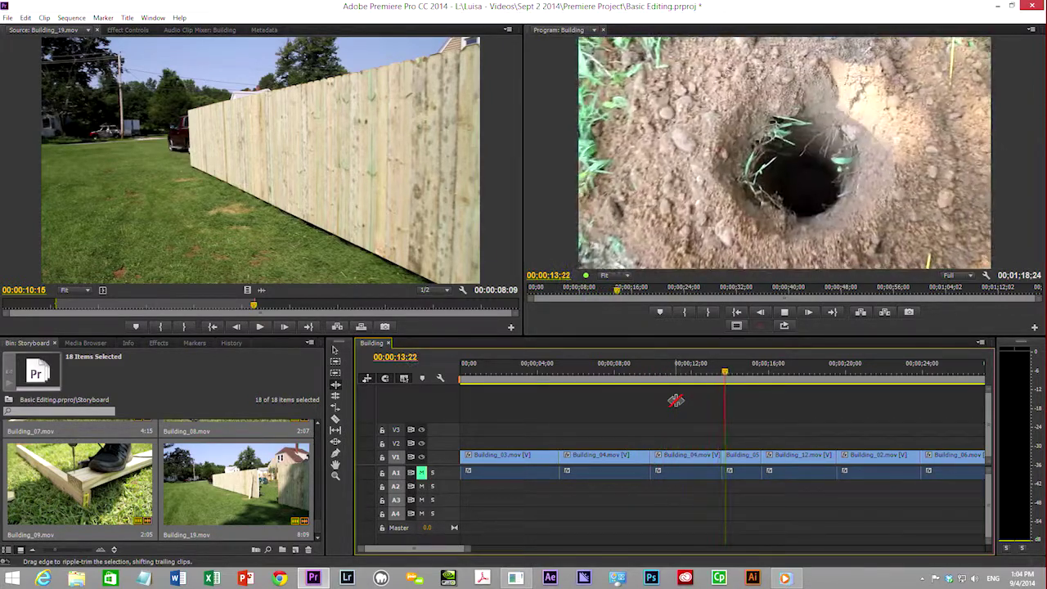
pyautogui.press('space')
pyautogui.press('space')
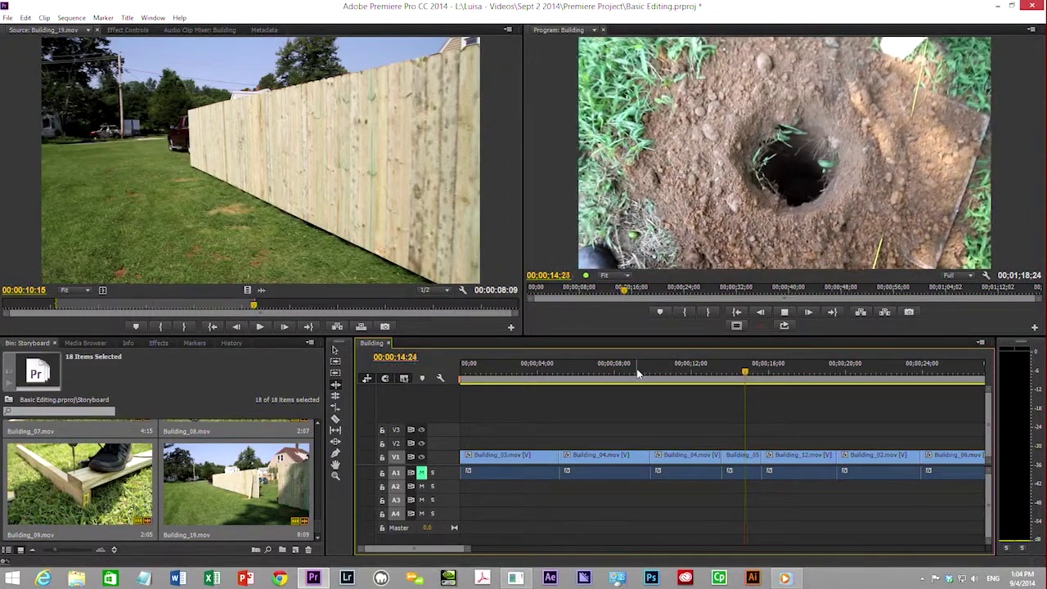
pyautogui.click(710, 371)
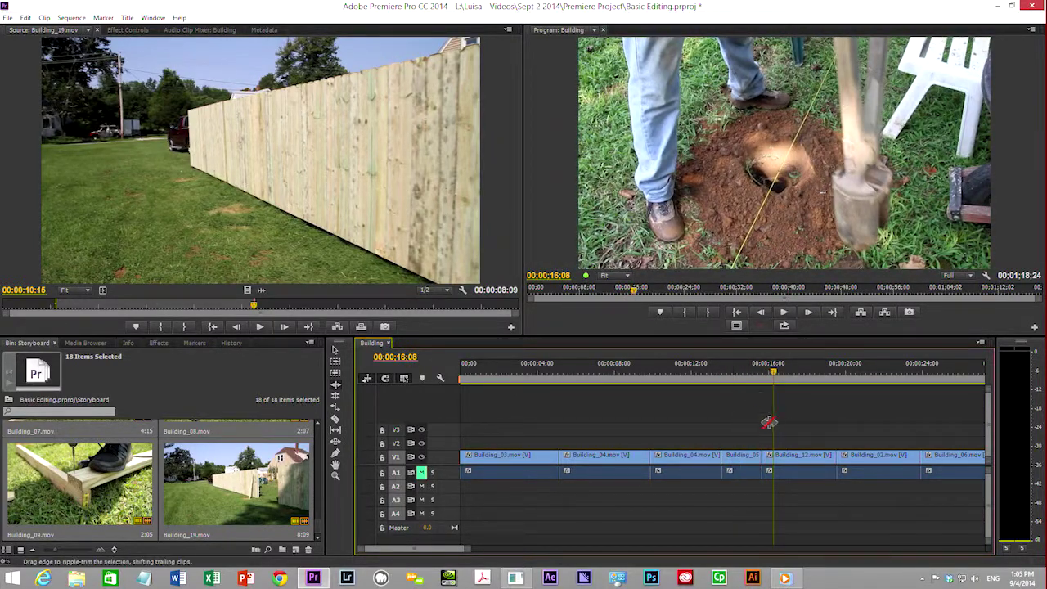
# Ripple-trim Building_05's end shorter and play back to check the cut.
pyautogui.moveTo(760, 468); pyautogui.dragTo(795, 466)
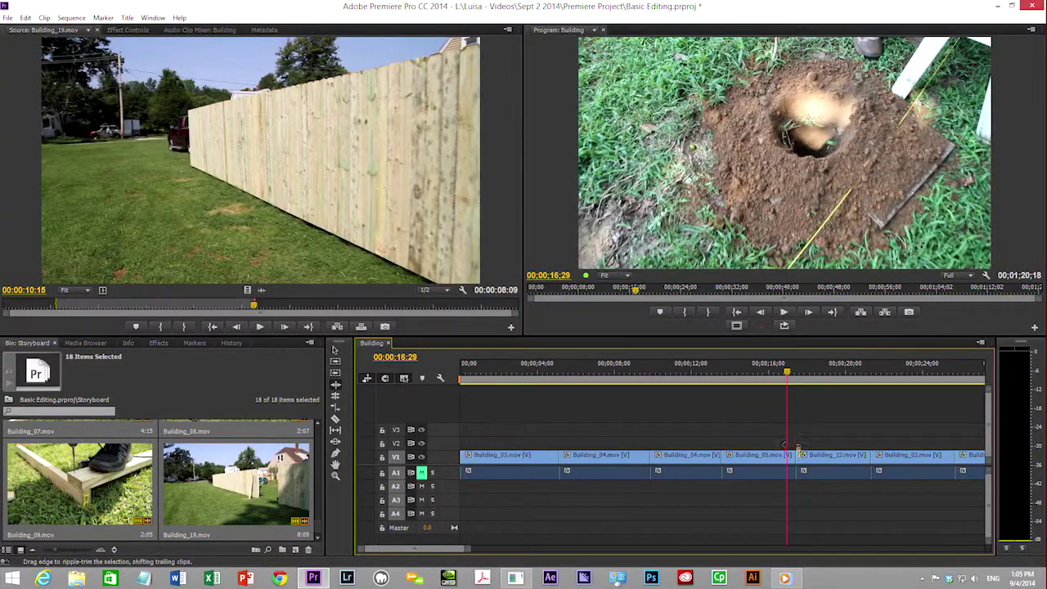
pyautogui.moveTo(790, 456); pyautogui.dragTo(777, 458)
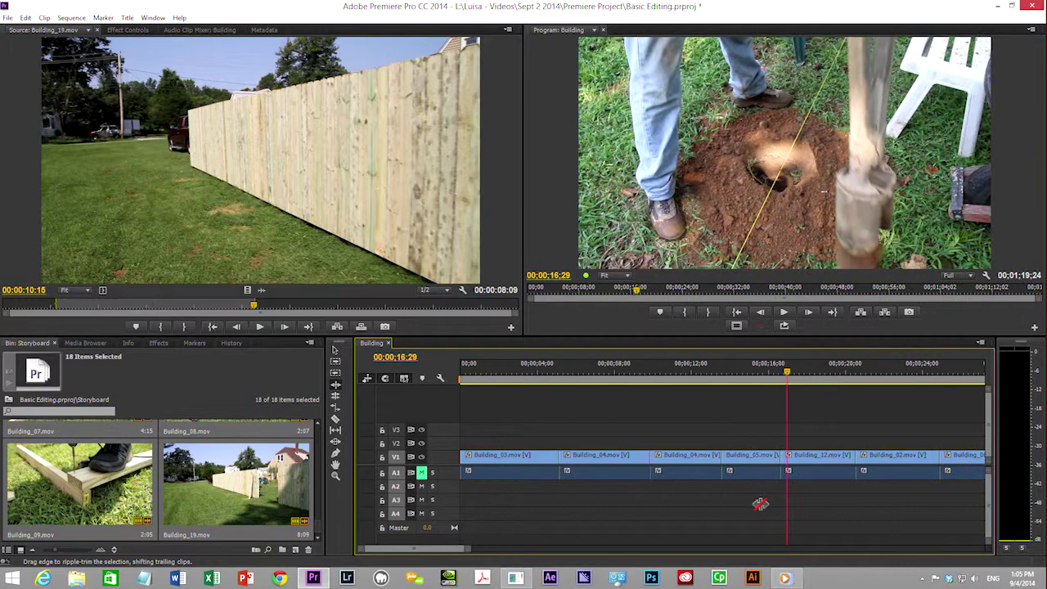
pyautogui.press('space')
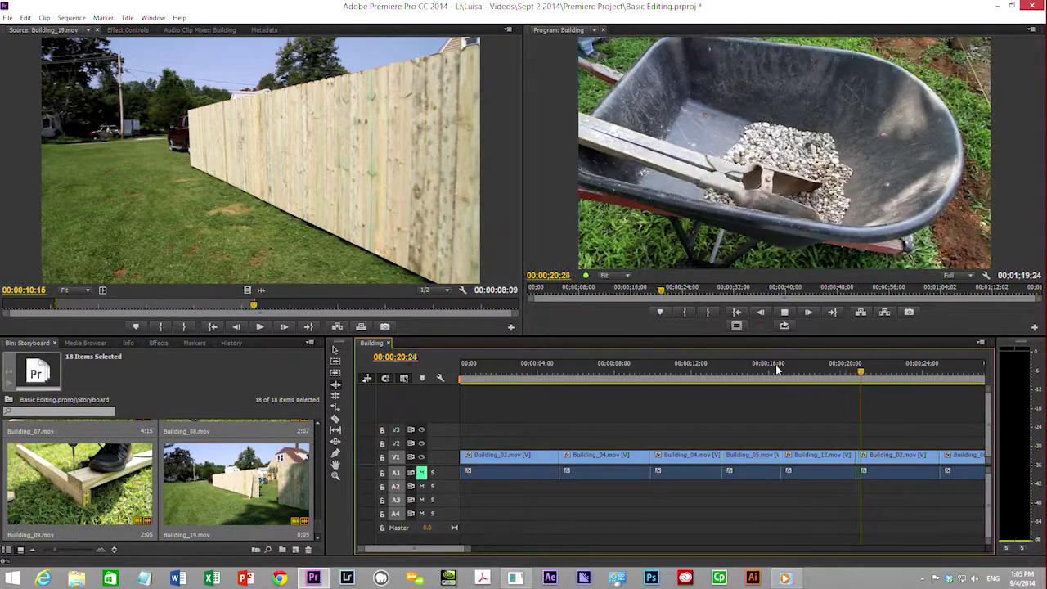
pyautogui.press('space')
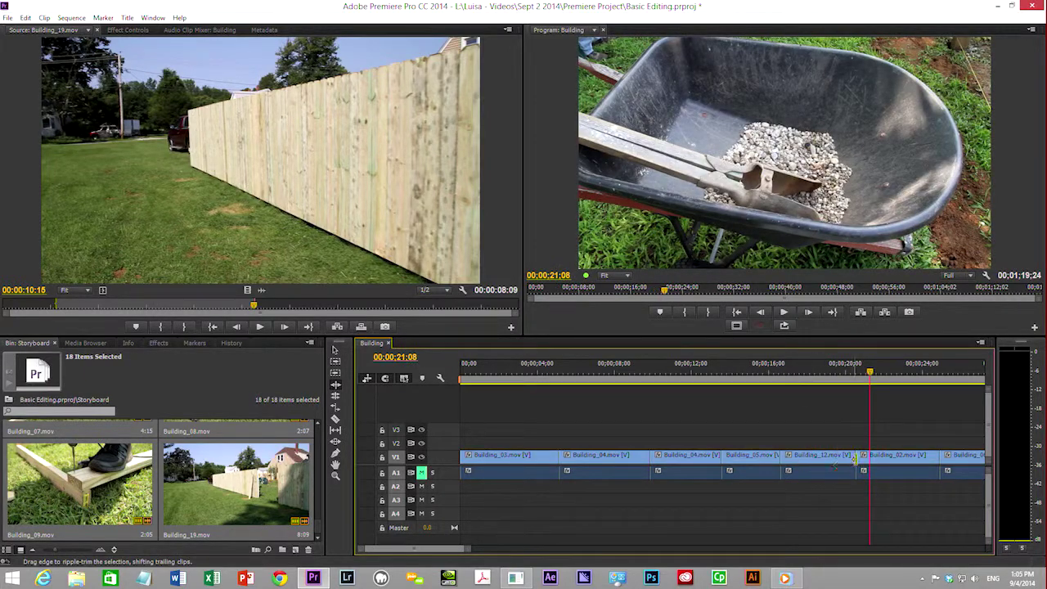
# Shorten the ends of Building_12 and Building_02, bringing the sequence to 00:01:17:18.
pyautogui.moveTo(850, 455); pyautogui.dragTo(842, 455)
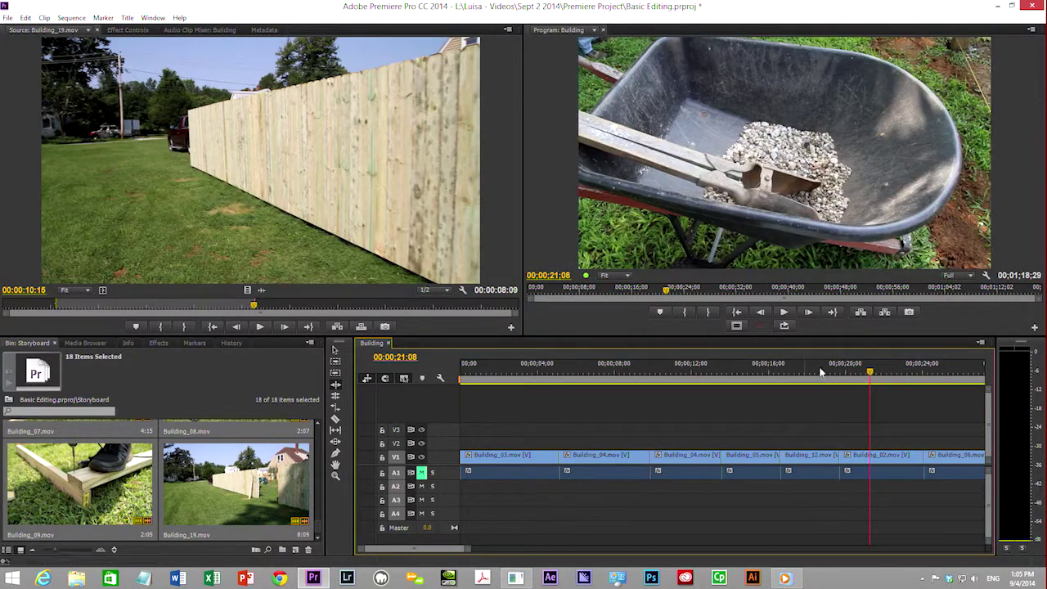
pyautogui.click(818, 370)
pyautogui.press('space')
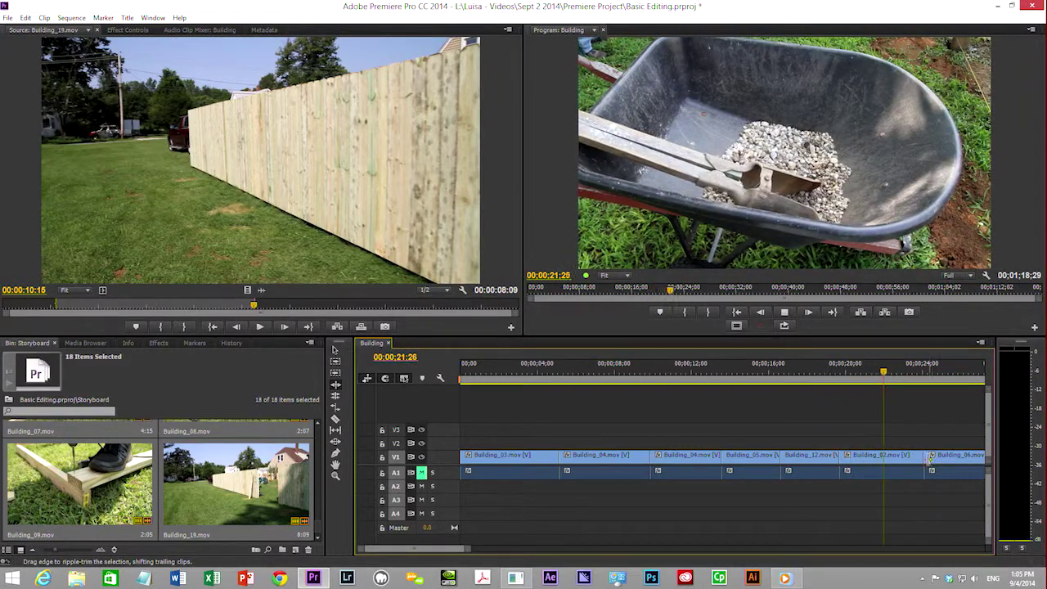
pyautogui.moveTo(922, 455); pyautogui.dragTo(905, 457)
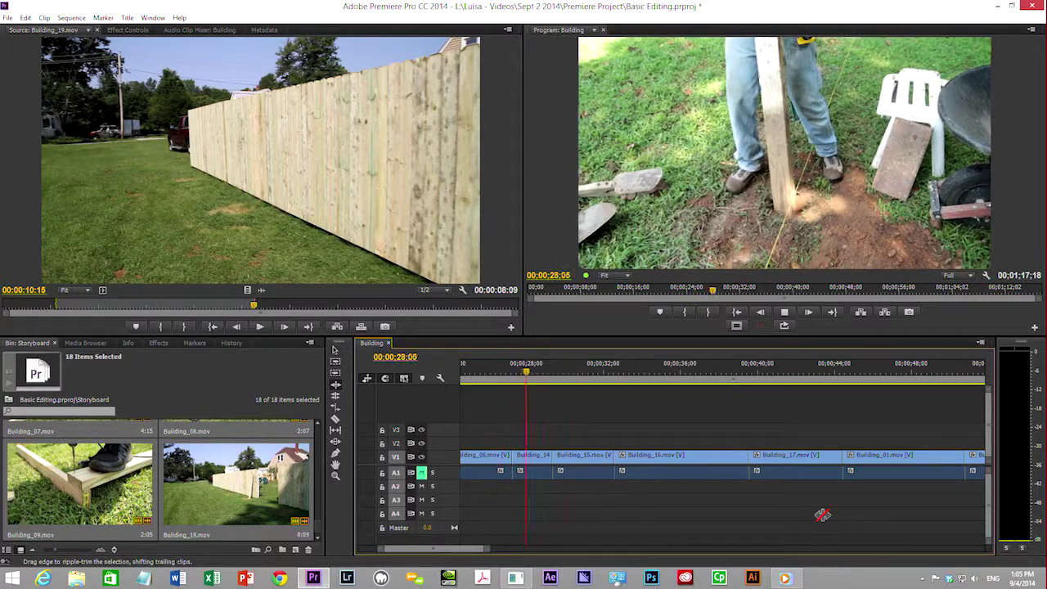
# Ripple-delete Building_14 so Building_15 follows Building_06, leaving a 00:01:15:15 sequence.
pyautogui.click(470, 374)
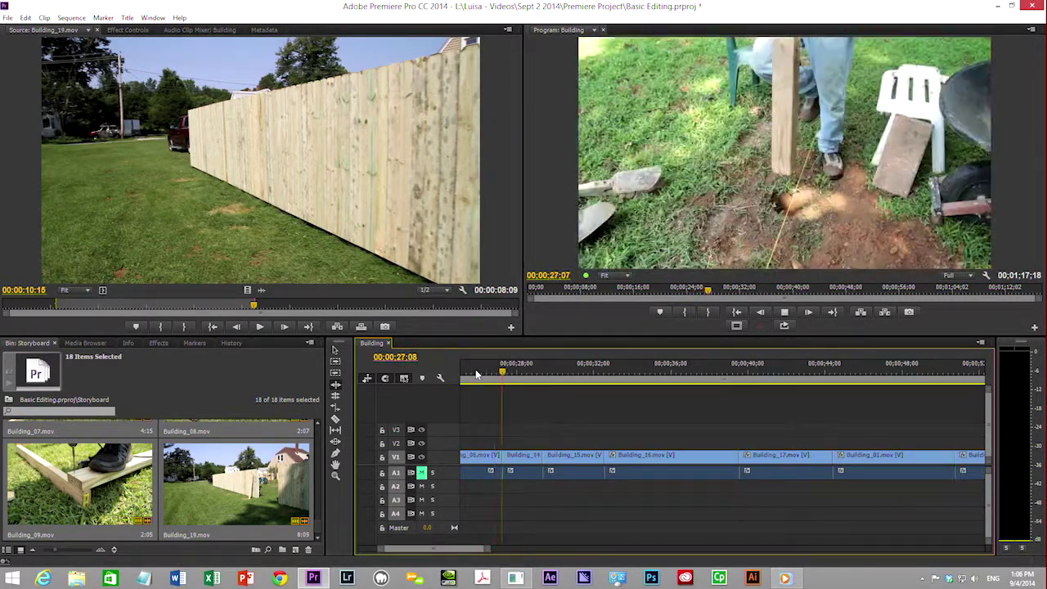
pyautogui.press('space')
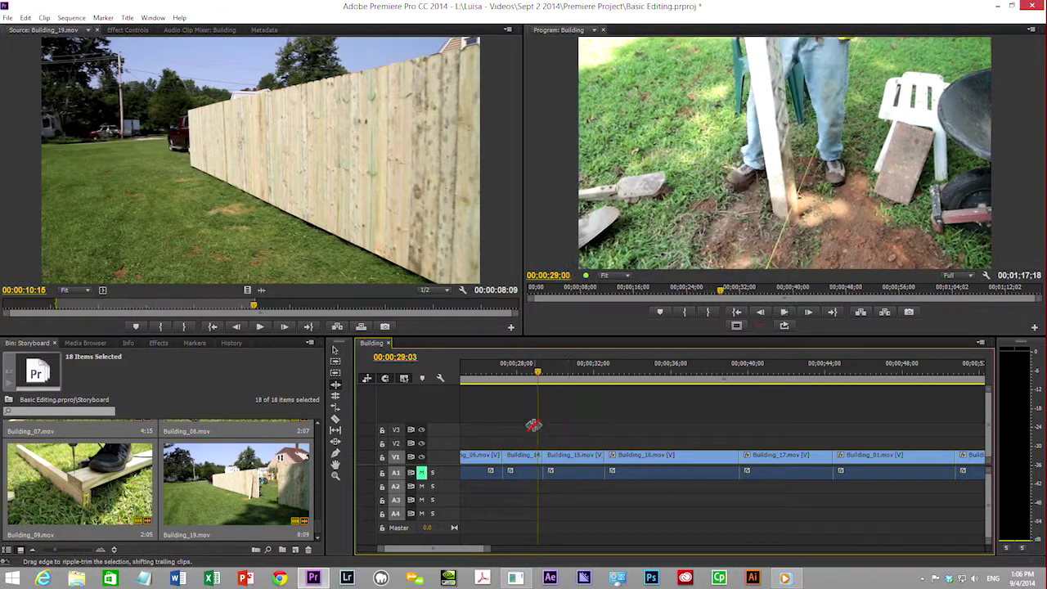
pyautogui.click(526, 458)
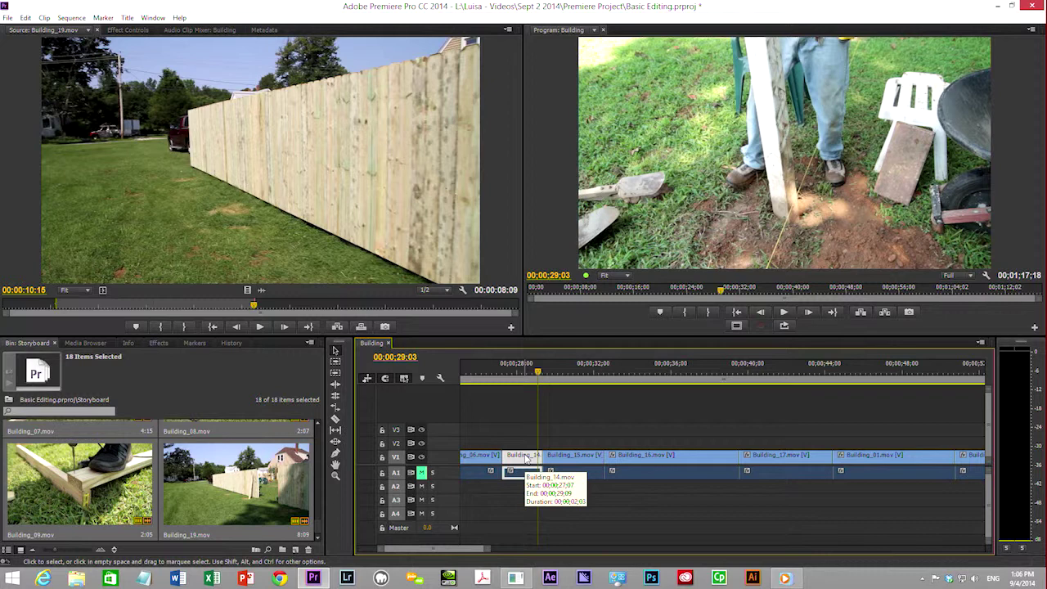
pyautogui.hotkey('shift', 'Delete')
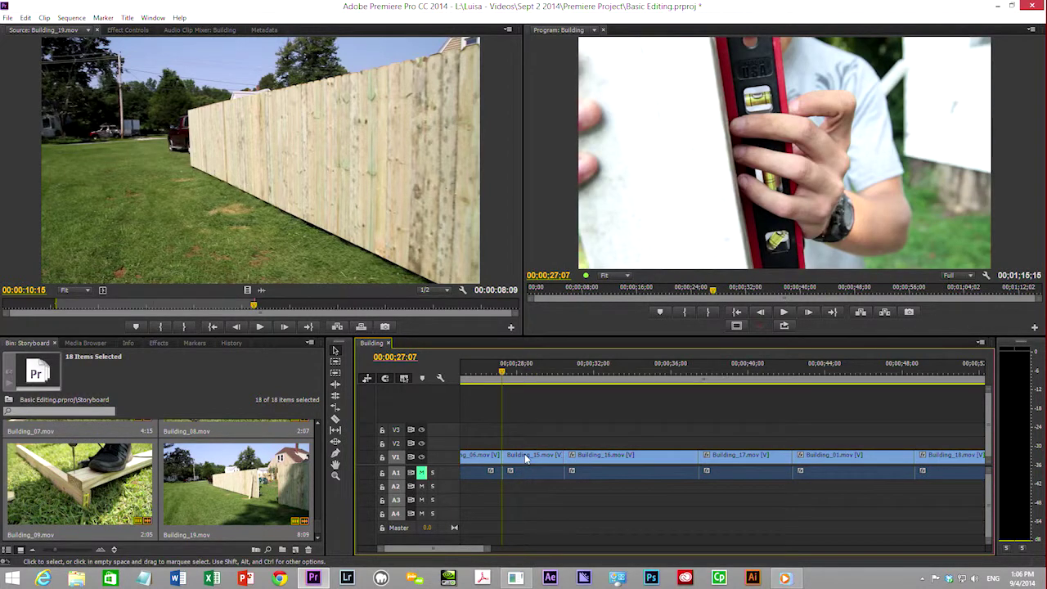
pyautogui.press('j')
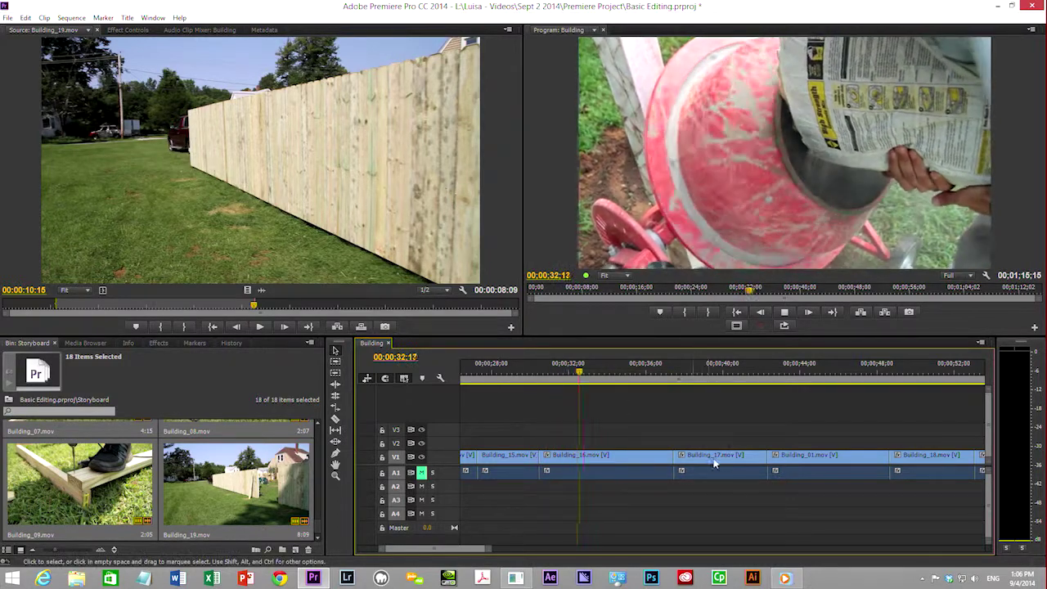
# Ripple-trim the ends of Building_16 and Building_17, replaying each cut; sequence now 00:01:11:11.
pyautogui.press('space')
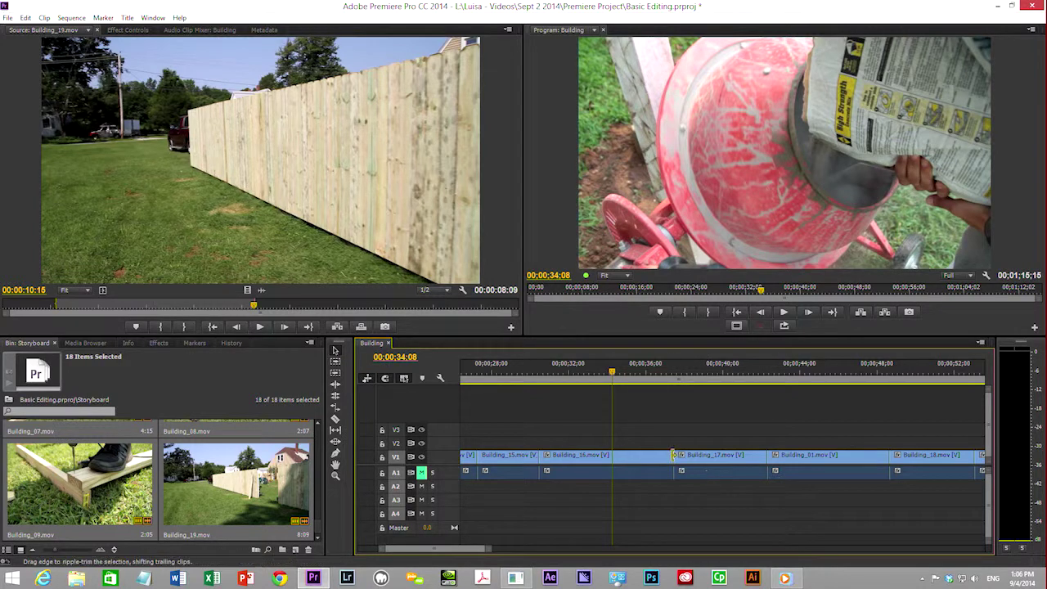
pyautogui.moveTo(672, 473); pyautogui.dragTo(618, 473)
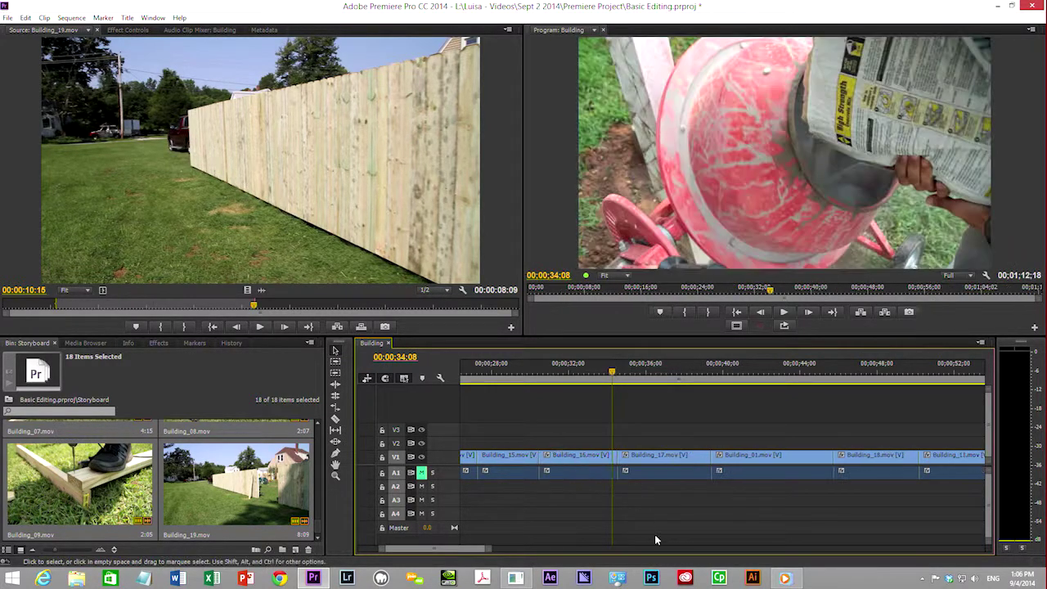
pyautogui.press('space')
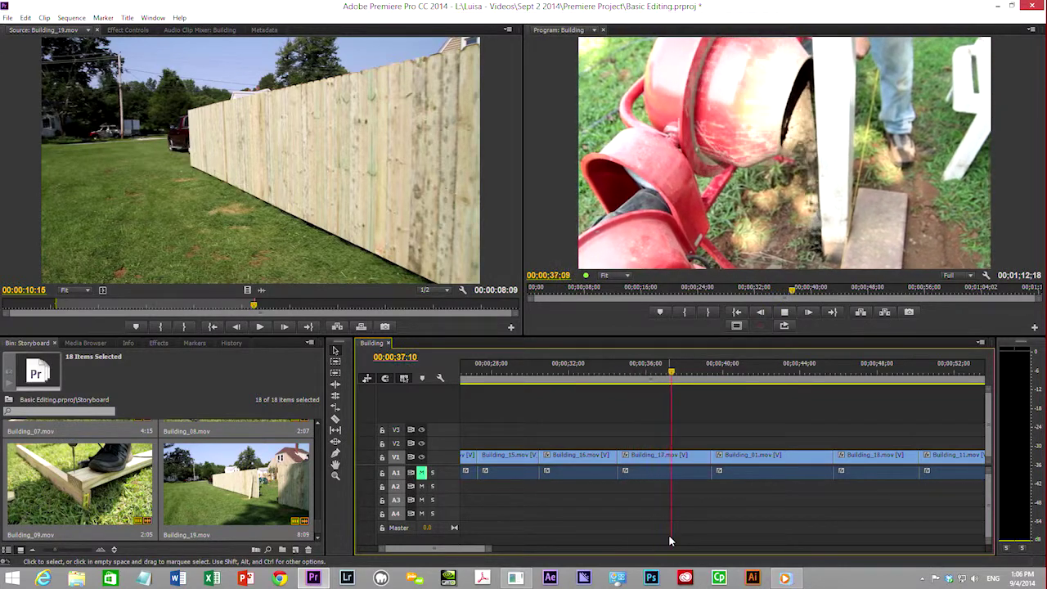
pyautogui.press('space')
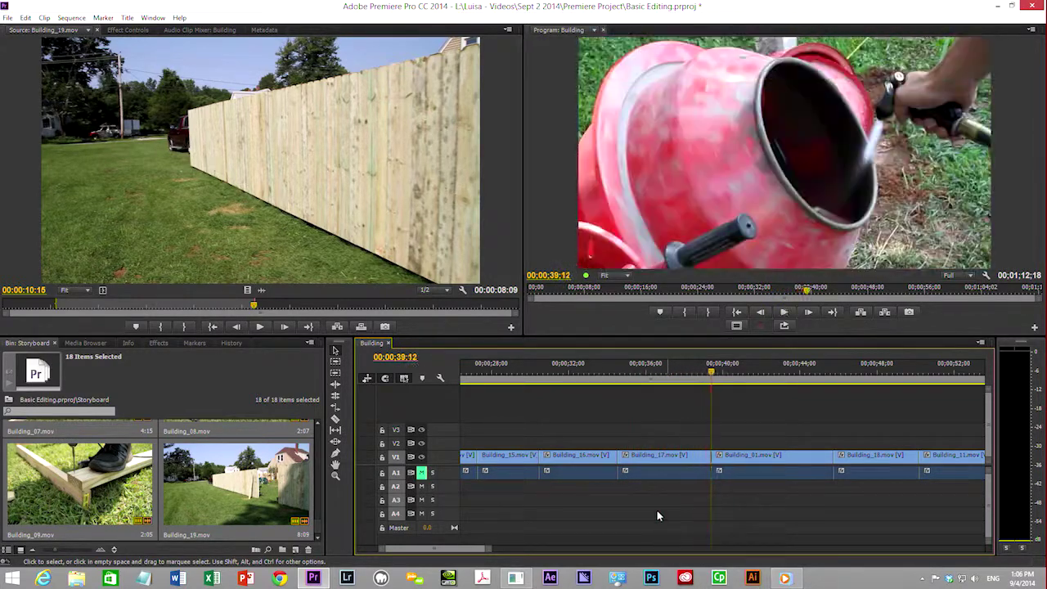
pyautogui.moveTo(709, 455); pyautogui.dragTo(688, 455)
pyautogui.press('space')
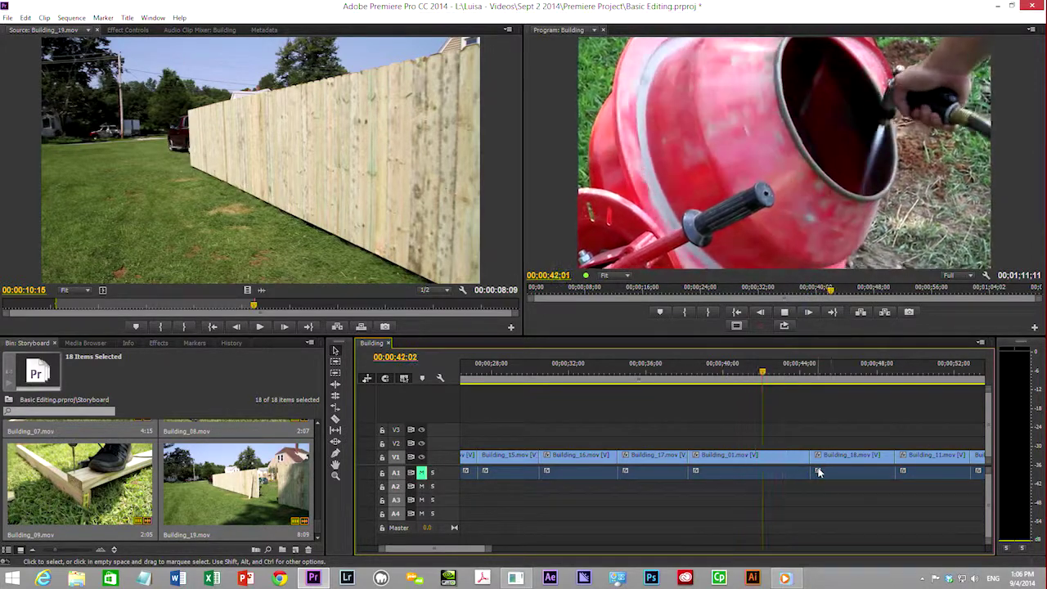
pyautogui.press('space')
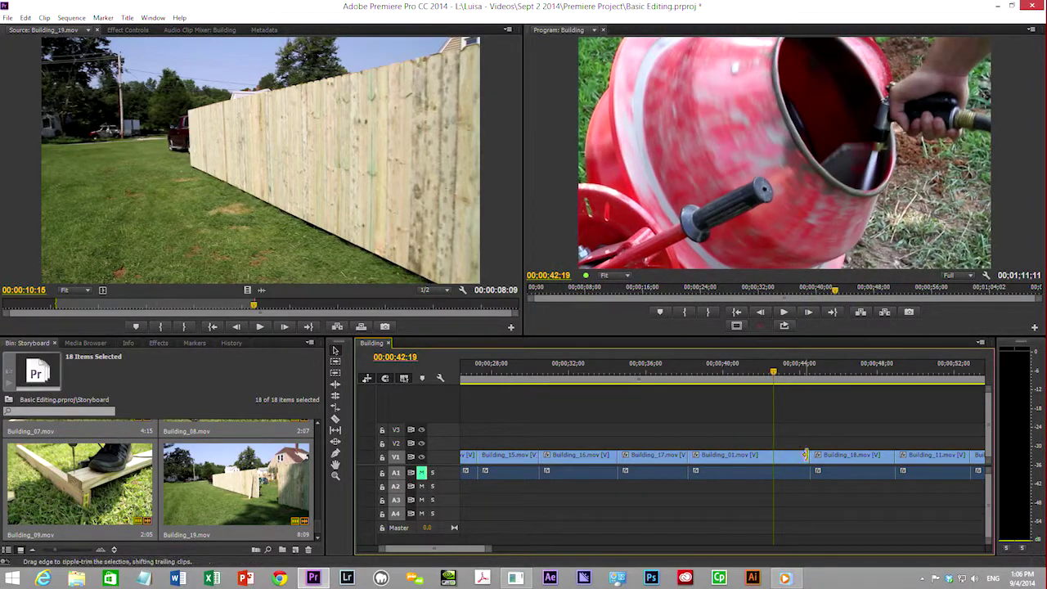
# Ripple-trim about 1:26 off Building_01's tail and replay the cut; sequence now 00:01:09:16.
pyautogui.moveTo(805, 456); pyautogui.dragTo(778, 462)
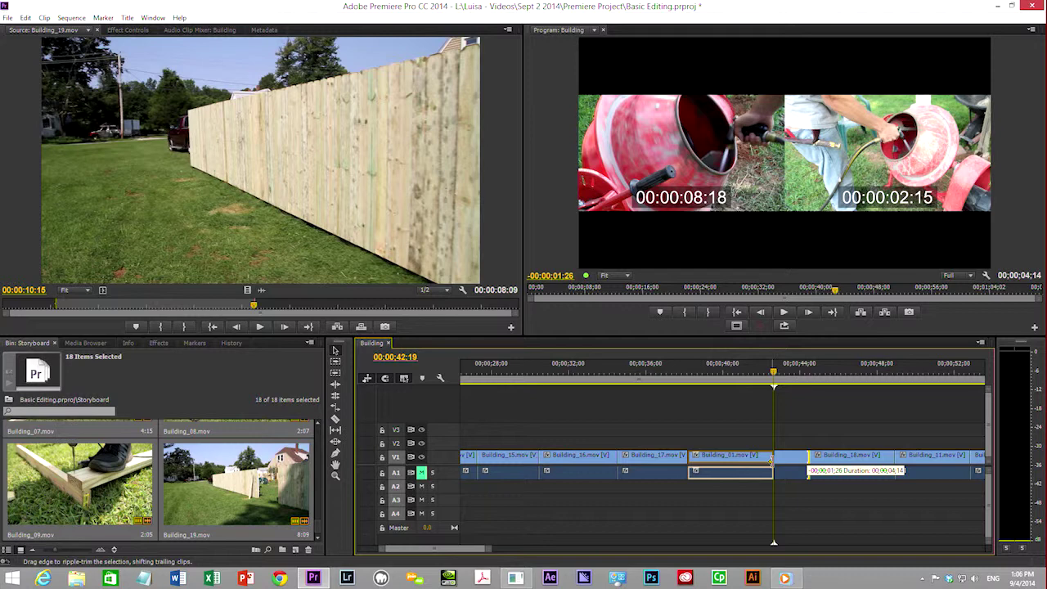
pyautogui.moveTo(770, 461); pyautogui.dragTo(770, 461)
pyautogui.click(685, 367)
pyautogui.press('space')
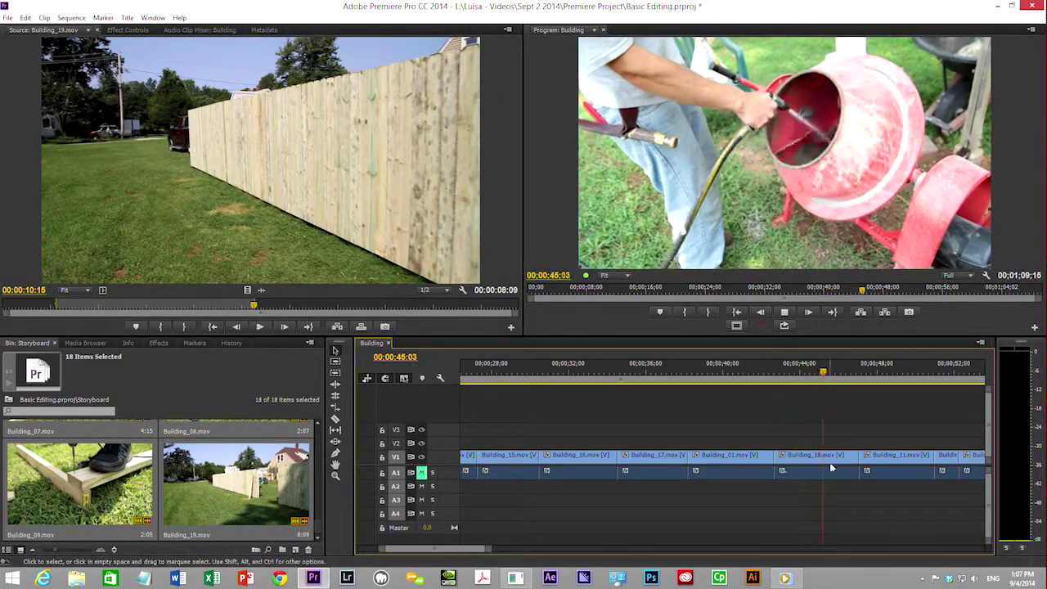
# Ripple-delete the Building_18 clip from the sequence and play back the result.
pyautogui.press('space')
pyautogui.moveTo(755, 374)
pyautogui.mouseDown()
pyautogui.moveTo(734, 374)
pyautogui.moveTo(750, 373)
pyautogui.mouseUp()
pyautogui.click(819, 457)
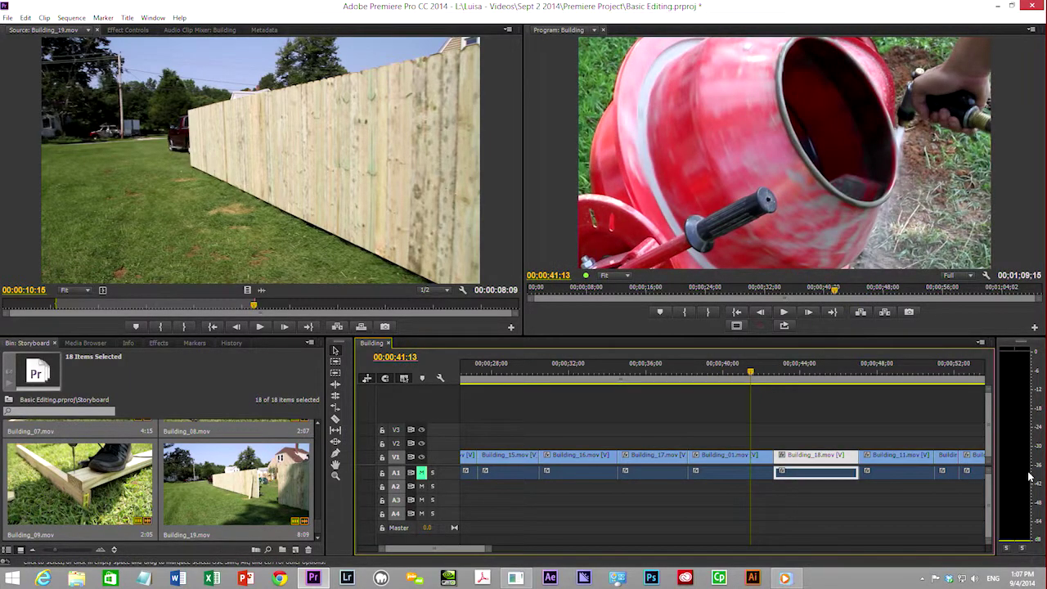
pyautogui.hotkey('shift', 'Delete')
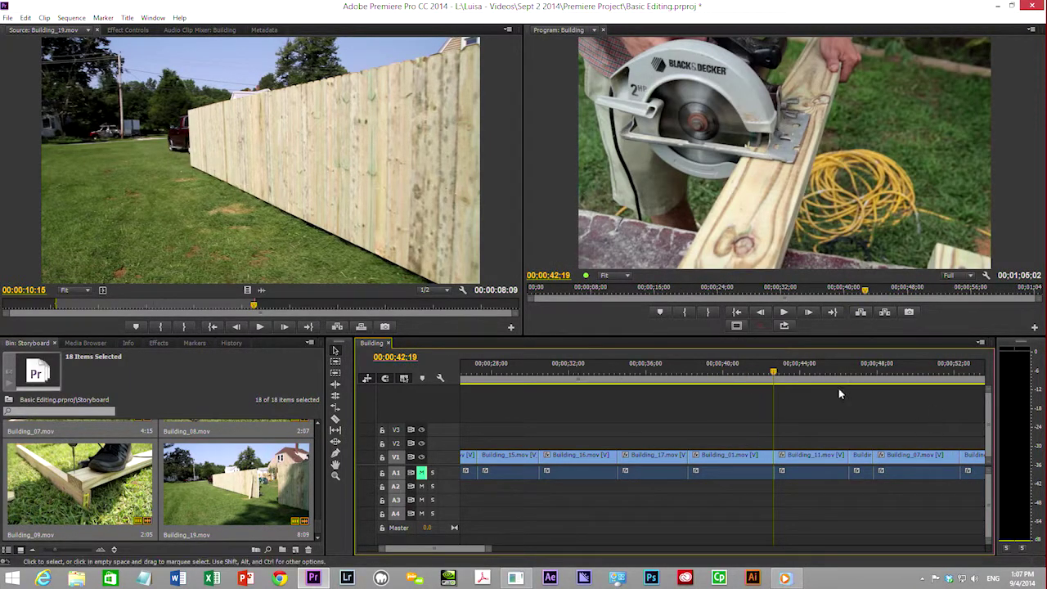
pyautogui.press('space')
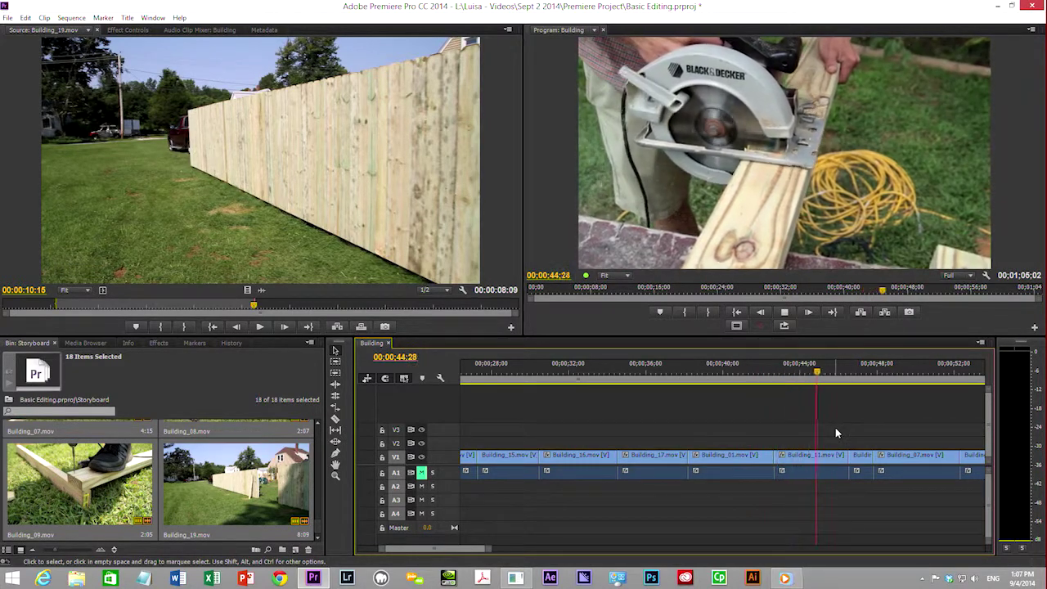
pyautogui.press('space')
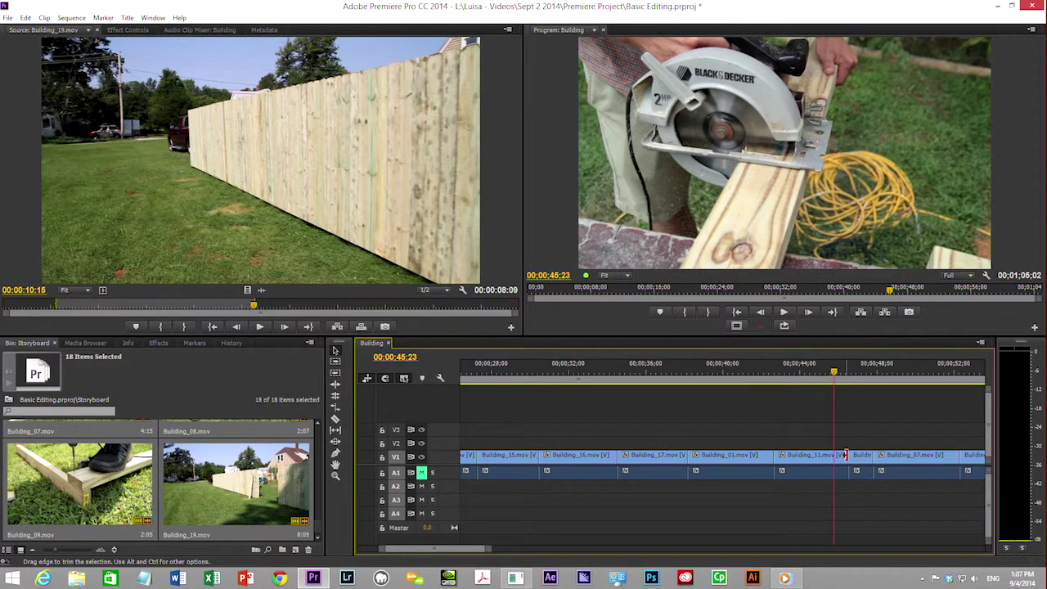
# Ripple-trim Building_11's end shorter and extend Building_10 by about a second, making the sequence 00:01:05:14.
pyautogui.press('ctrl')
pyautogui.moveTo(848, 478); pyautogui.dragTo(832, 475)
pyautogui.press('space')
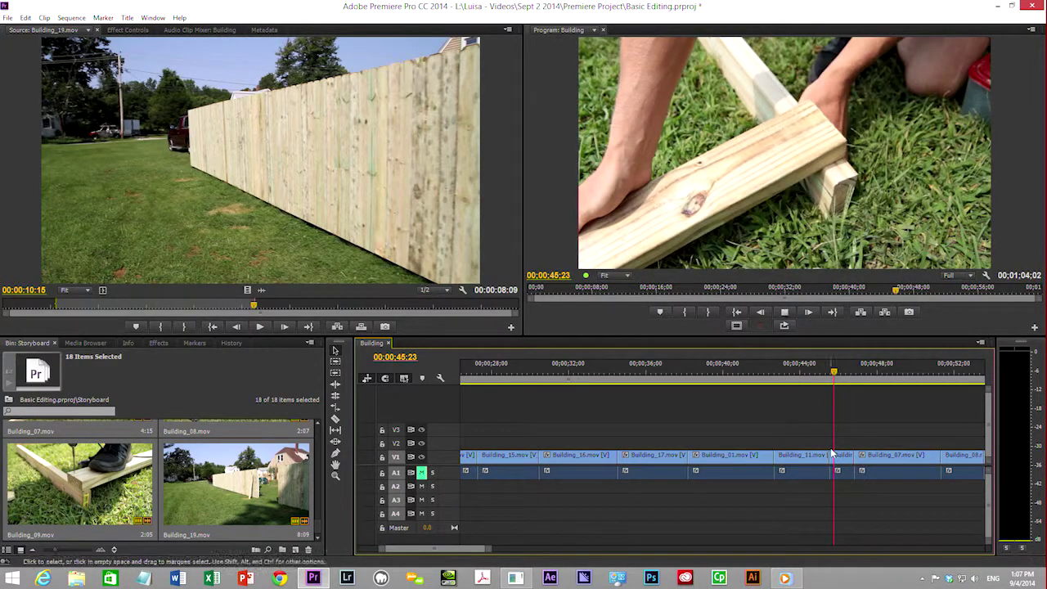
pyautogui.press('space')
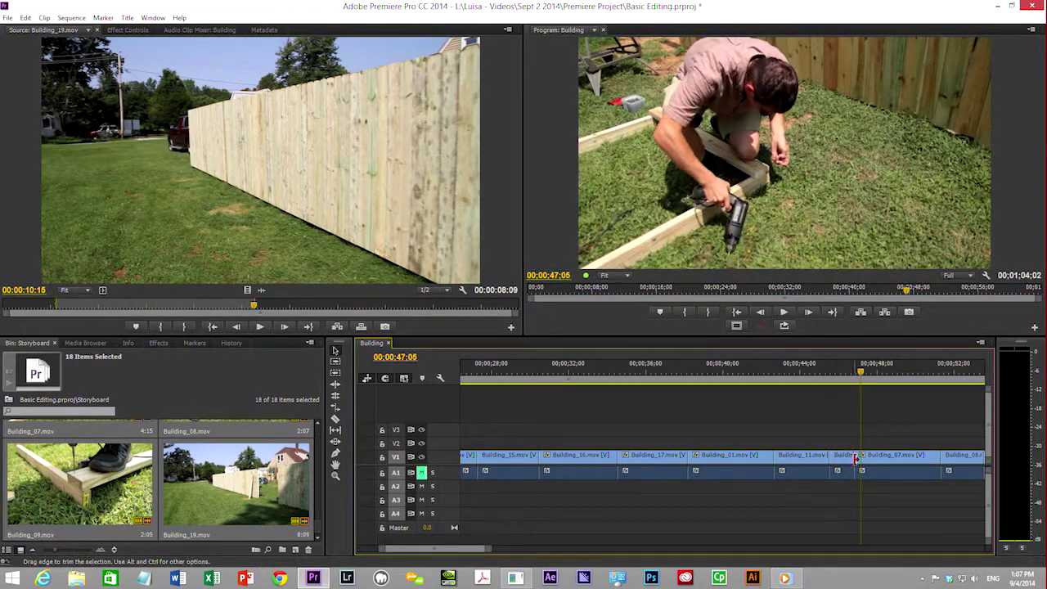
pyautogui.press('ctrl')
pyautogui.moveTo(851, 457); pyautogui.dragTo(878, 457)
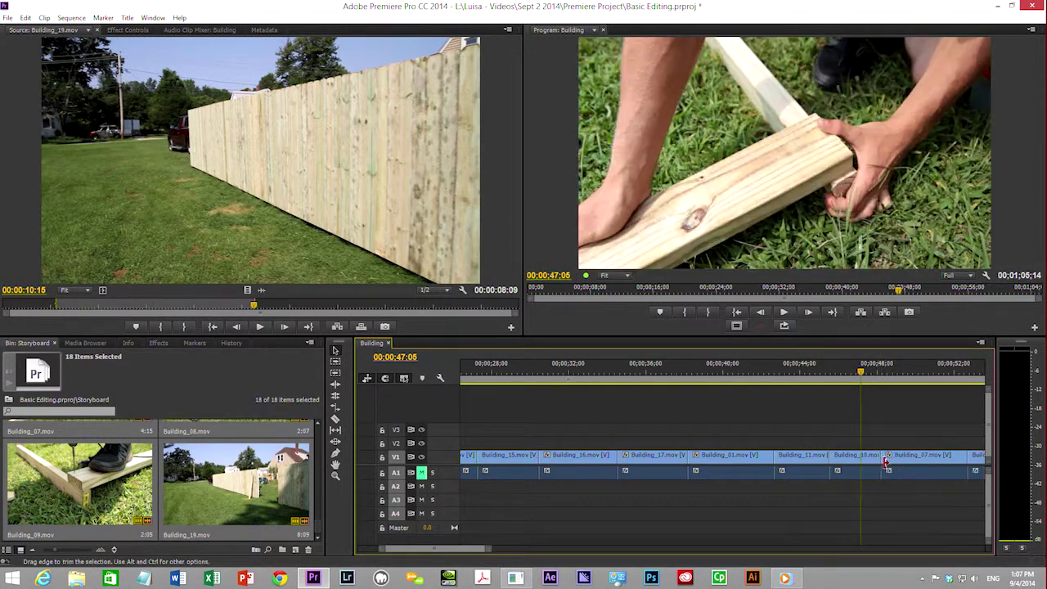
# Ripple-trim Building_09 about 1:13 longer, pushing the Building_19 fence shot later to 00:01:07:05 total.
pyautogui.click(811, 375)
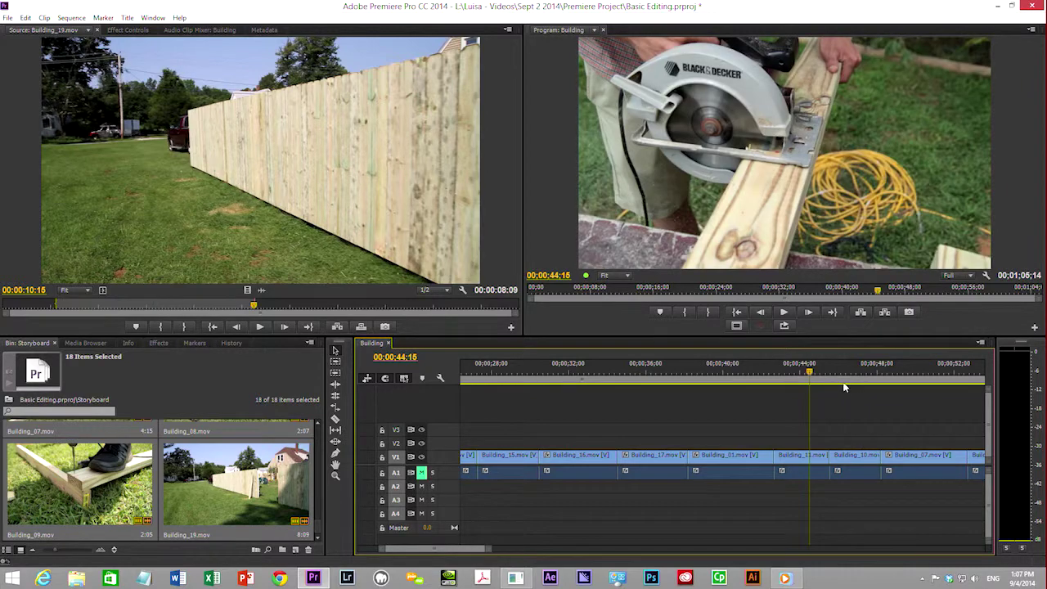
pyautogui.press('space')
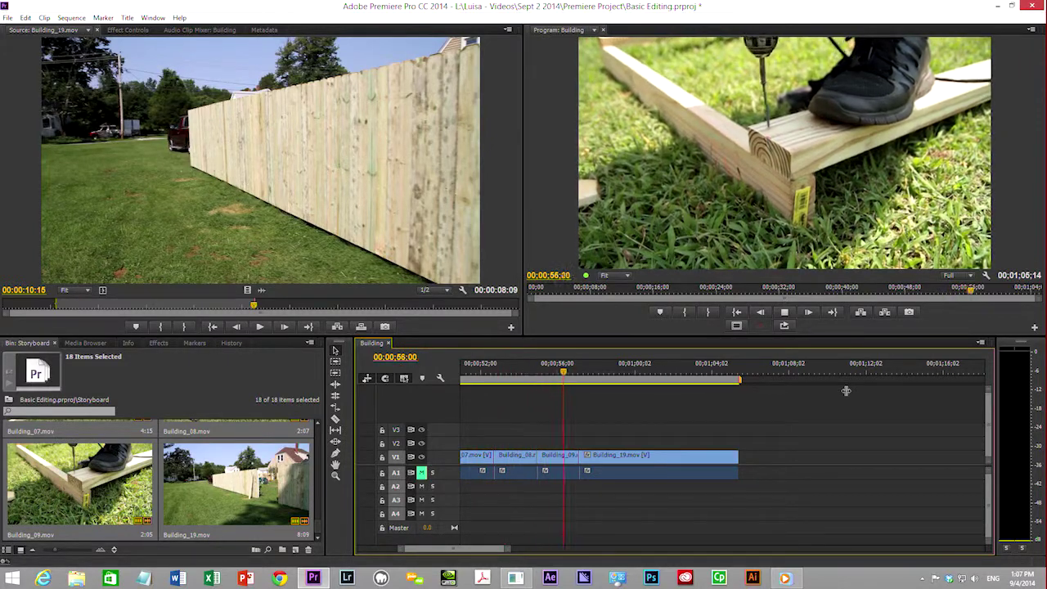
pyautogui.press('space')
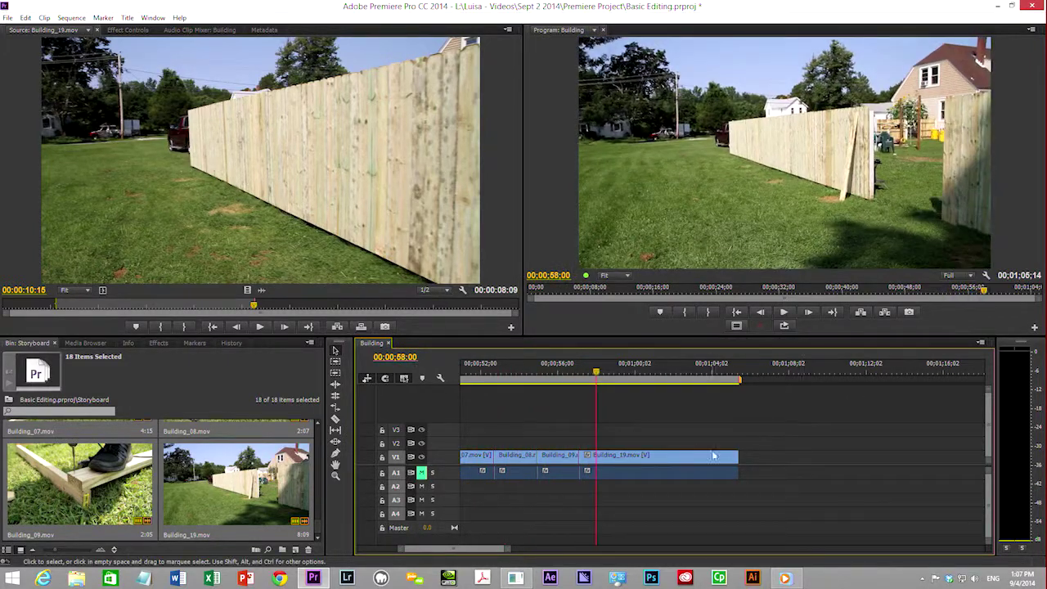
pyautogui.moveTo(584, 457); pyautogui.dragTo(612, 456)
pyautogui.press('space')
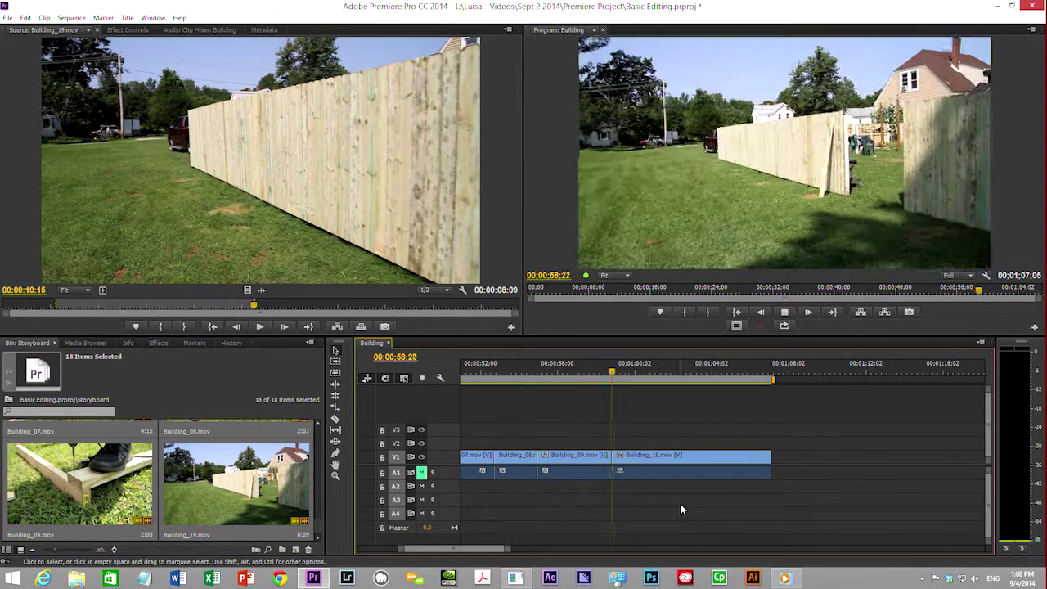